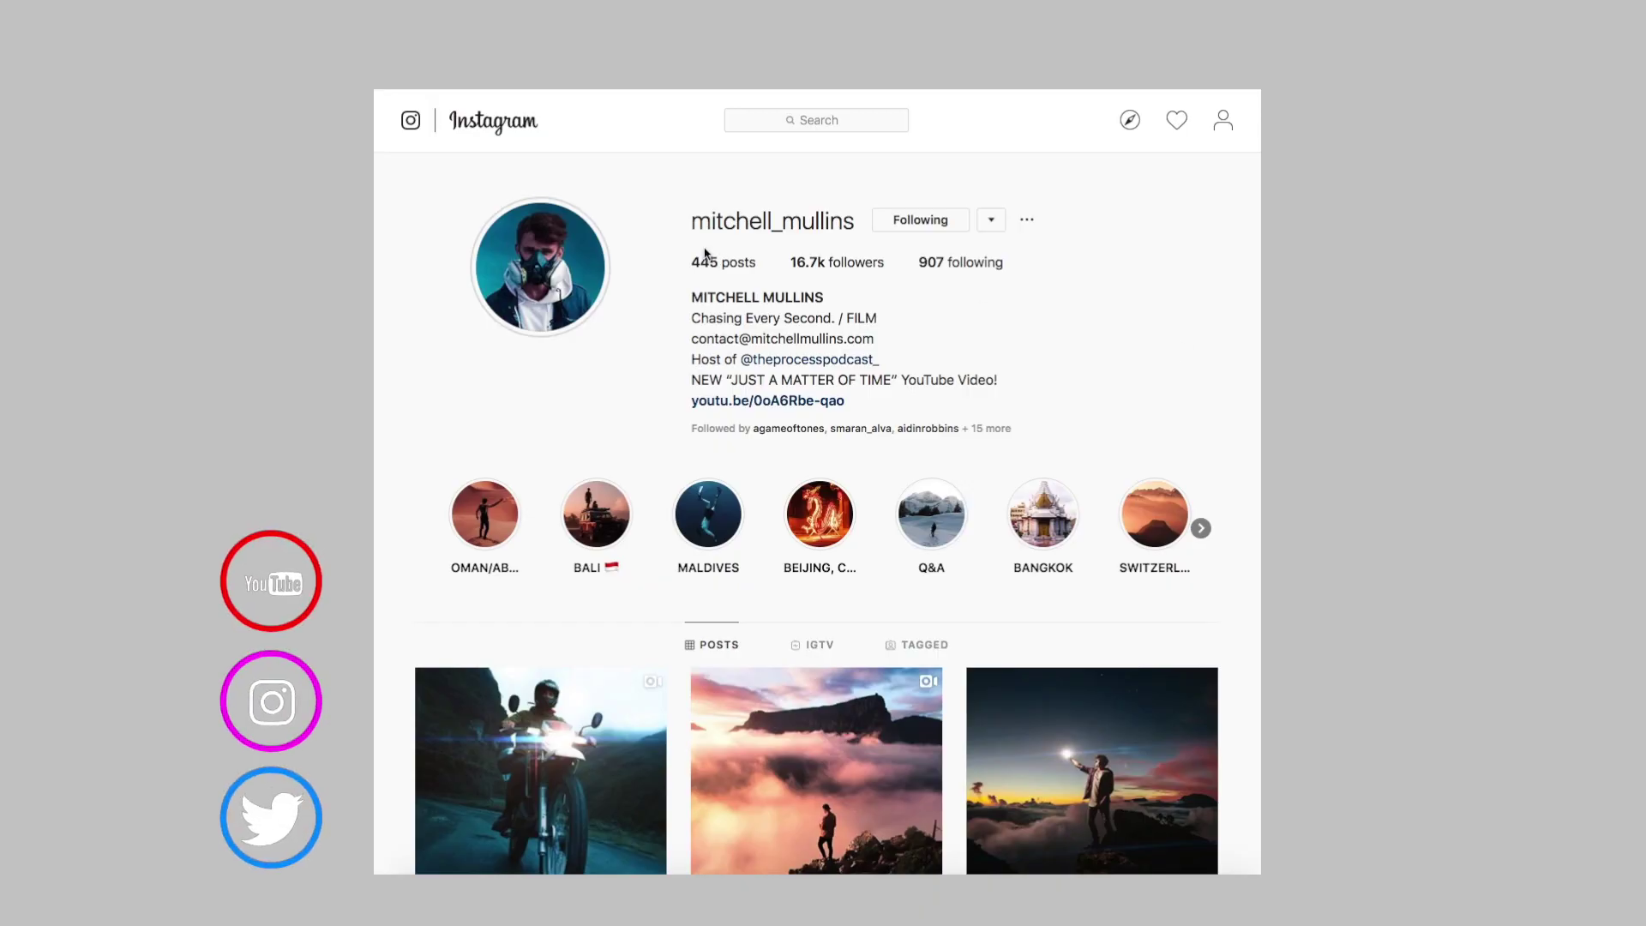
Highlight the filmmaker's username and post counts, then switch to the YouTube roadtrip video
left_click_drag(700, 229, 806, 251)
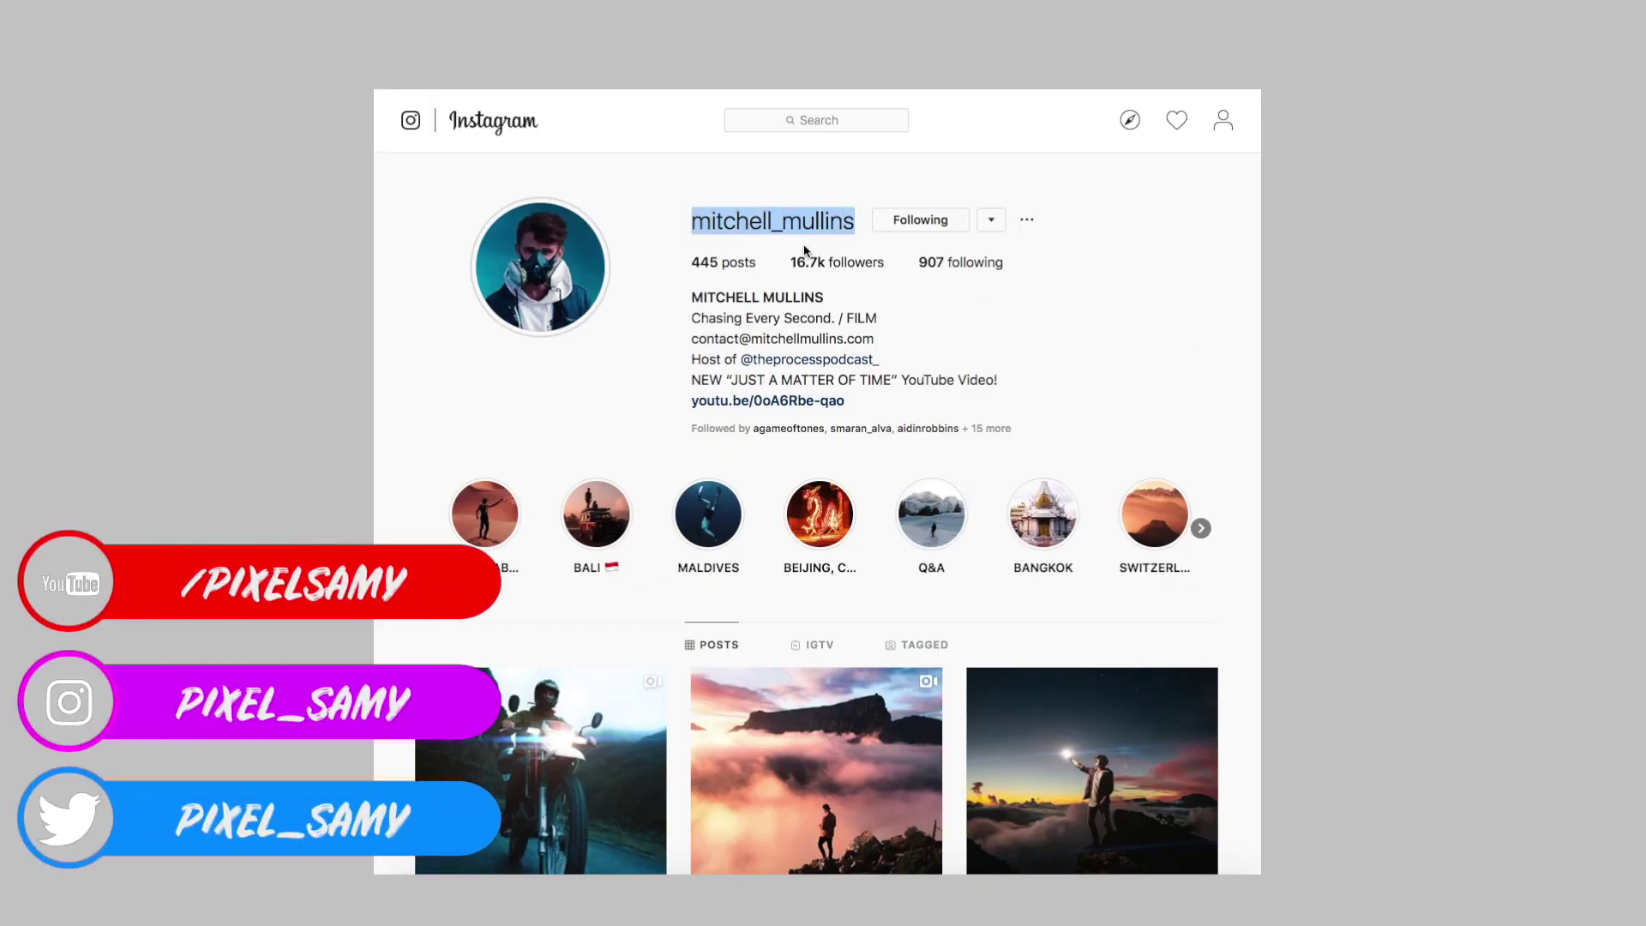
left_click(857, 290)
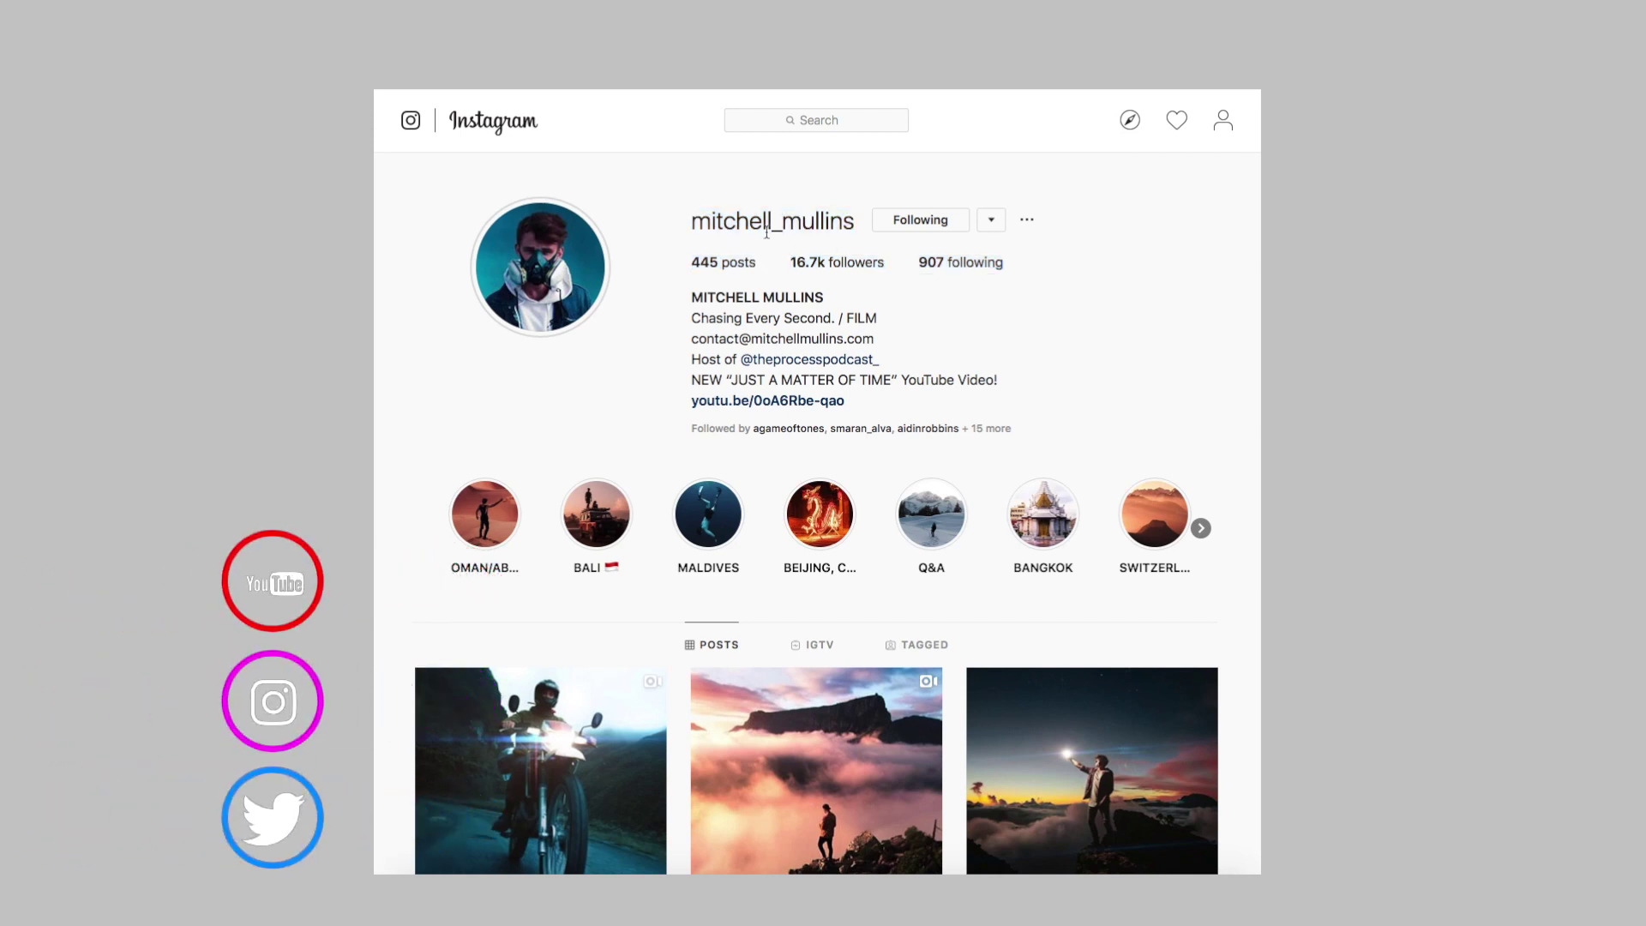
left_click_drag(692, 221, 836, 221)
left_click(1189, 352)
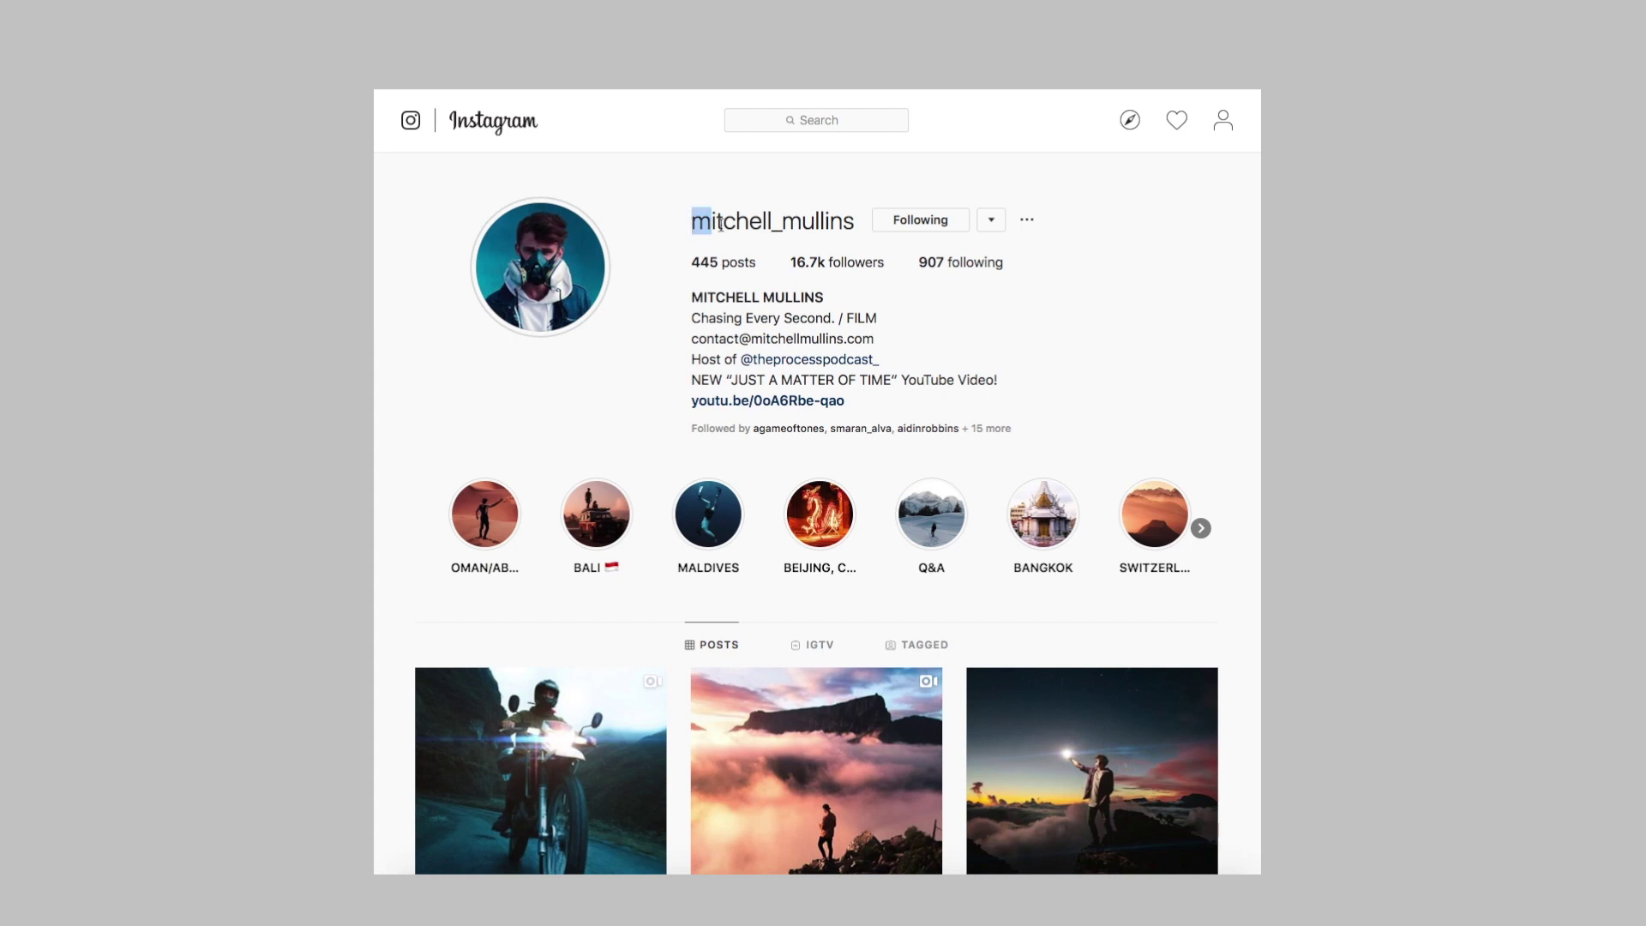
left_click_drag(720, 225, 826, 263)
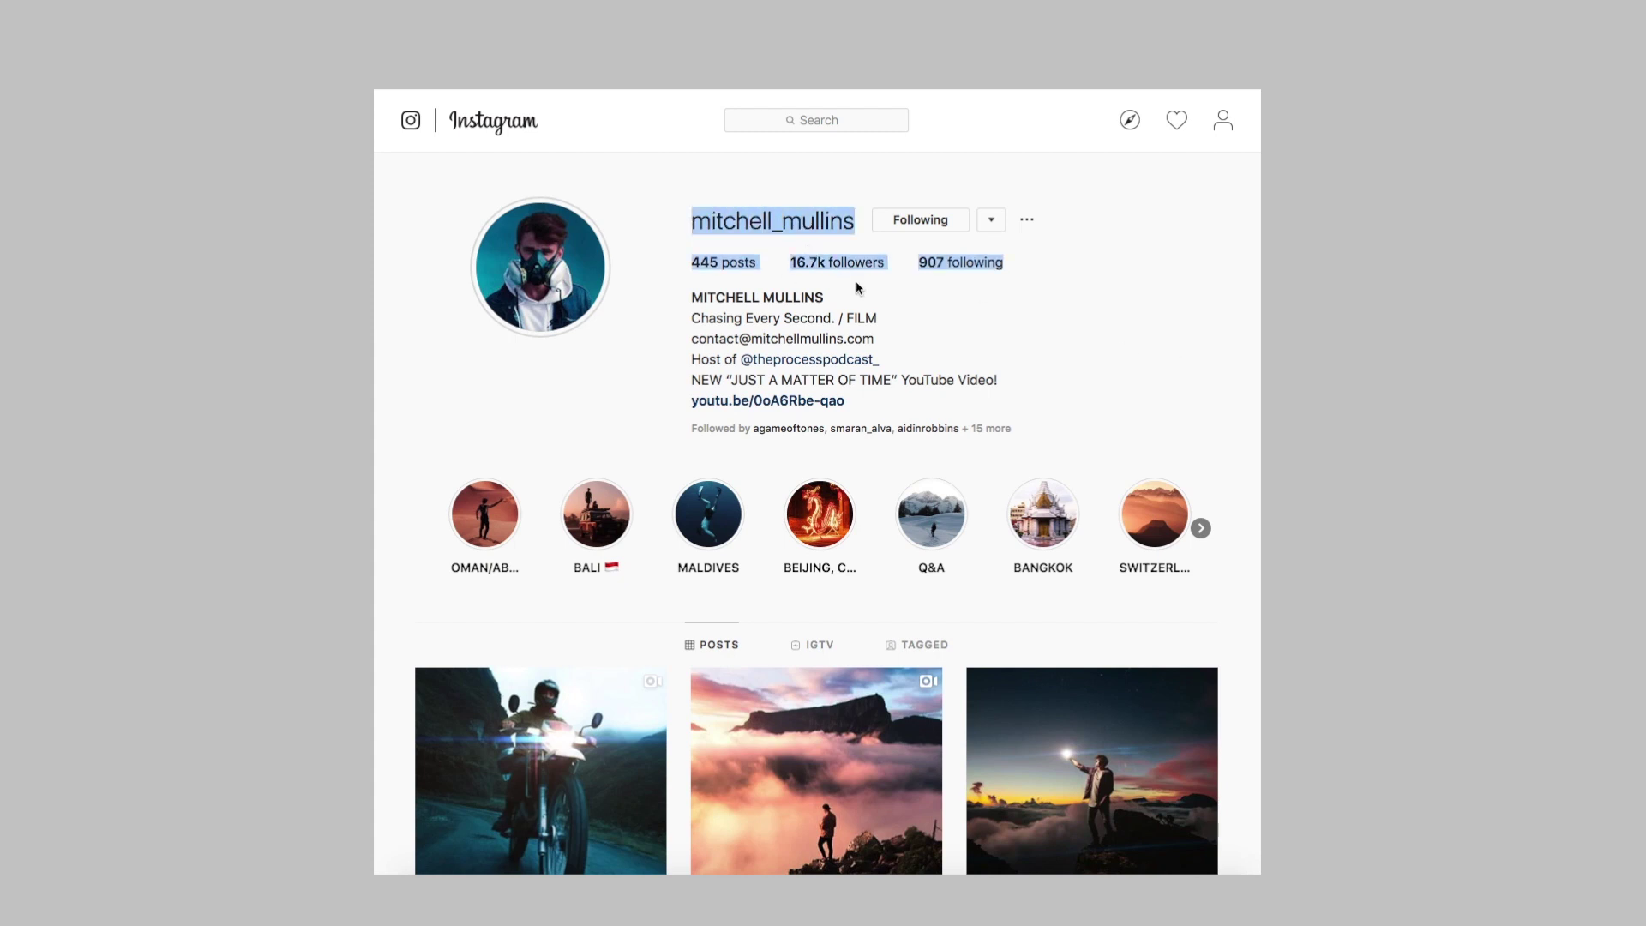
left_click(858, 288)
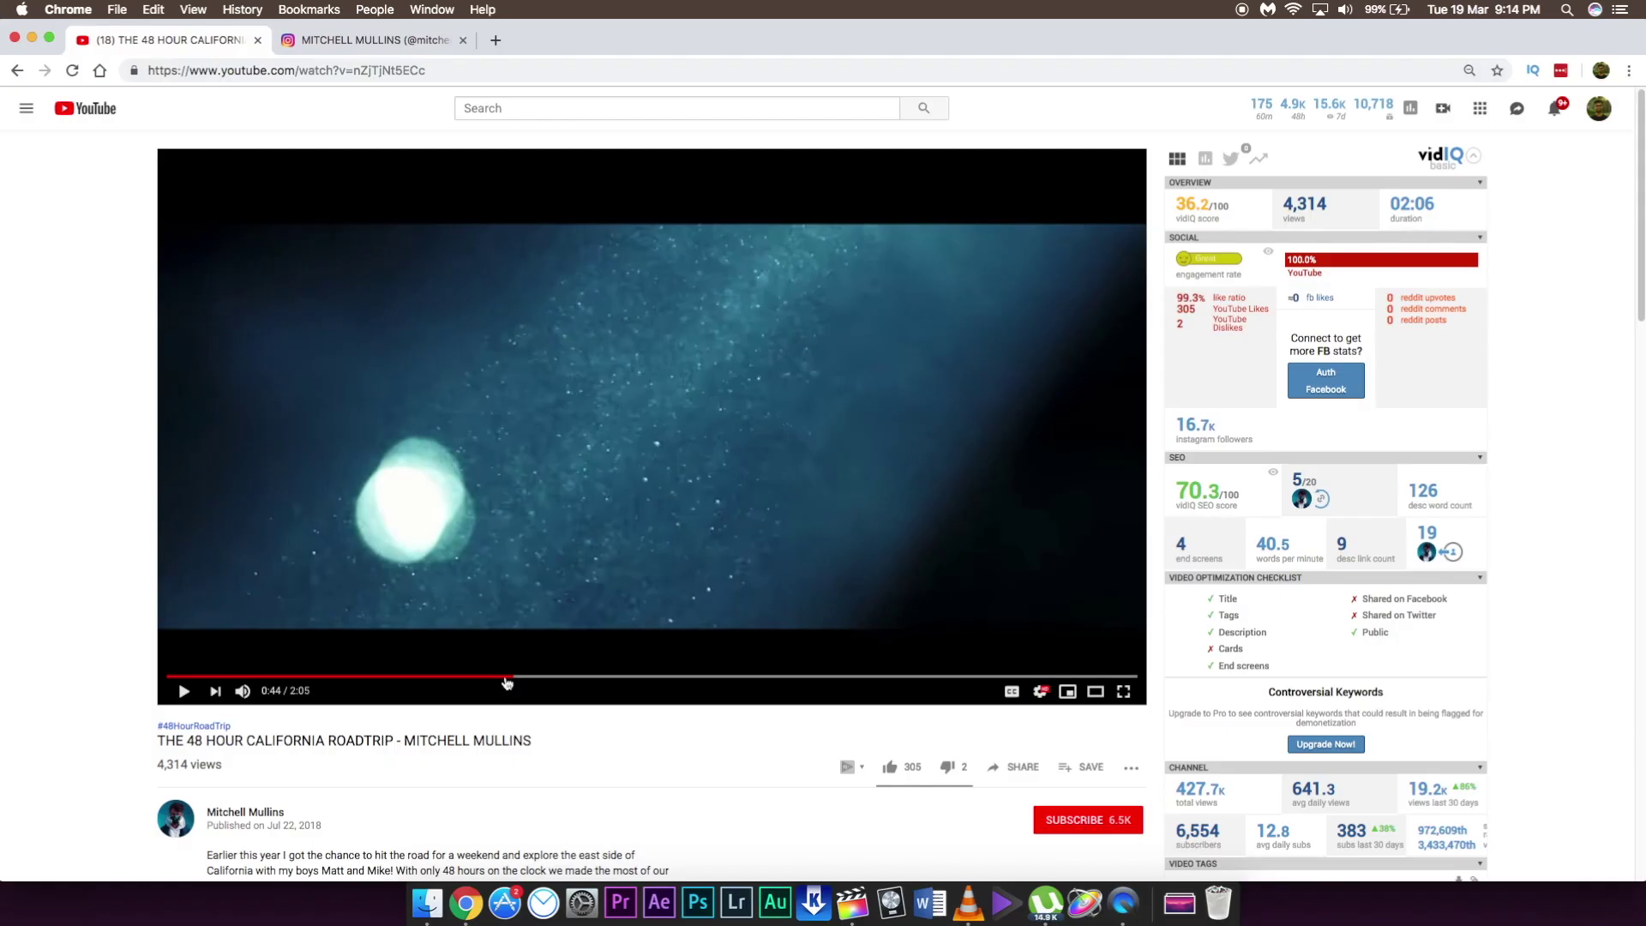
left_click(504, 676)
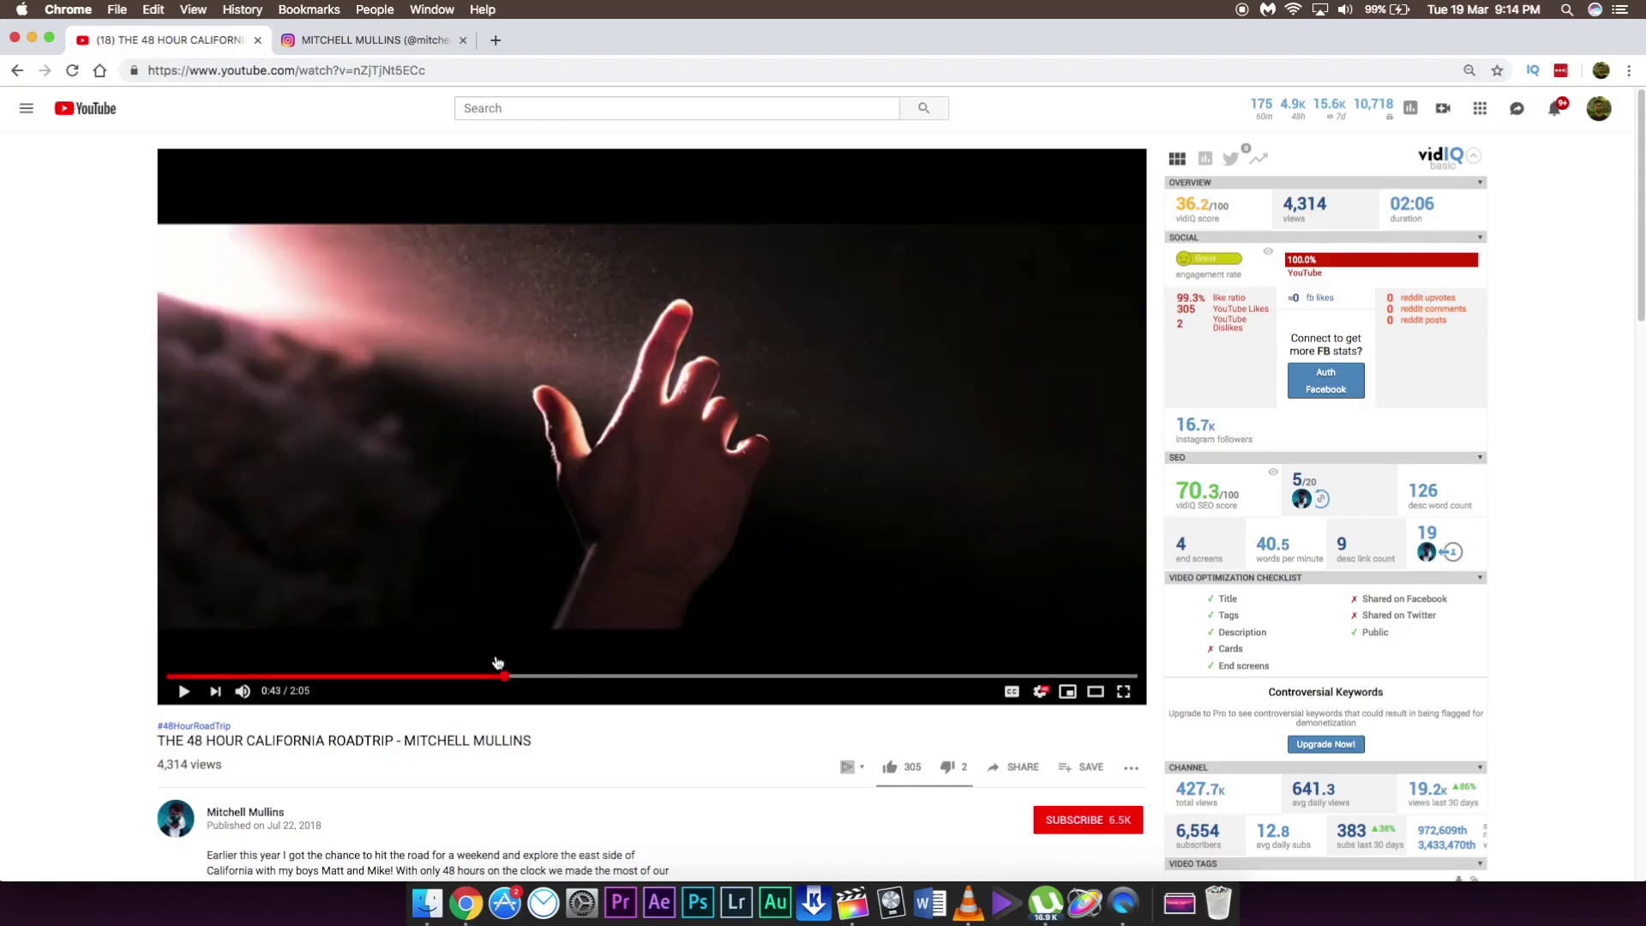
Play the roadtrip video, scrub back to the hand shot at 0:43 and replay it
left_click(358, 417)
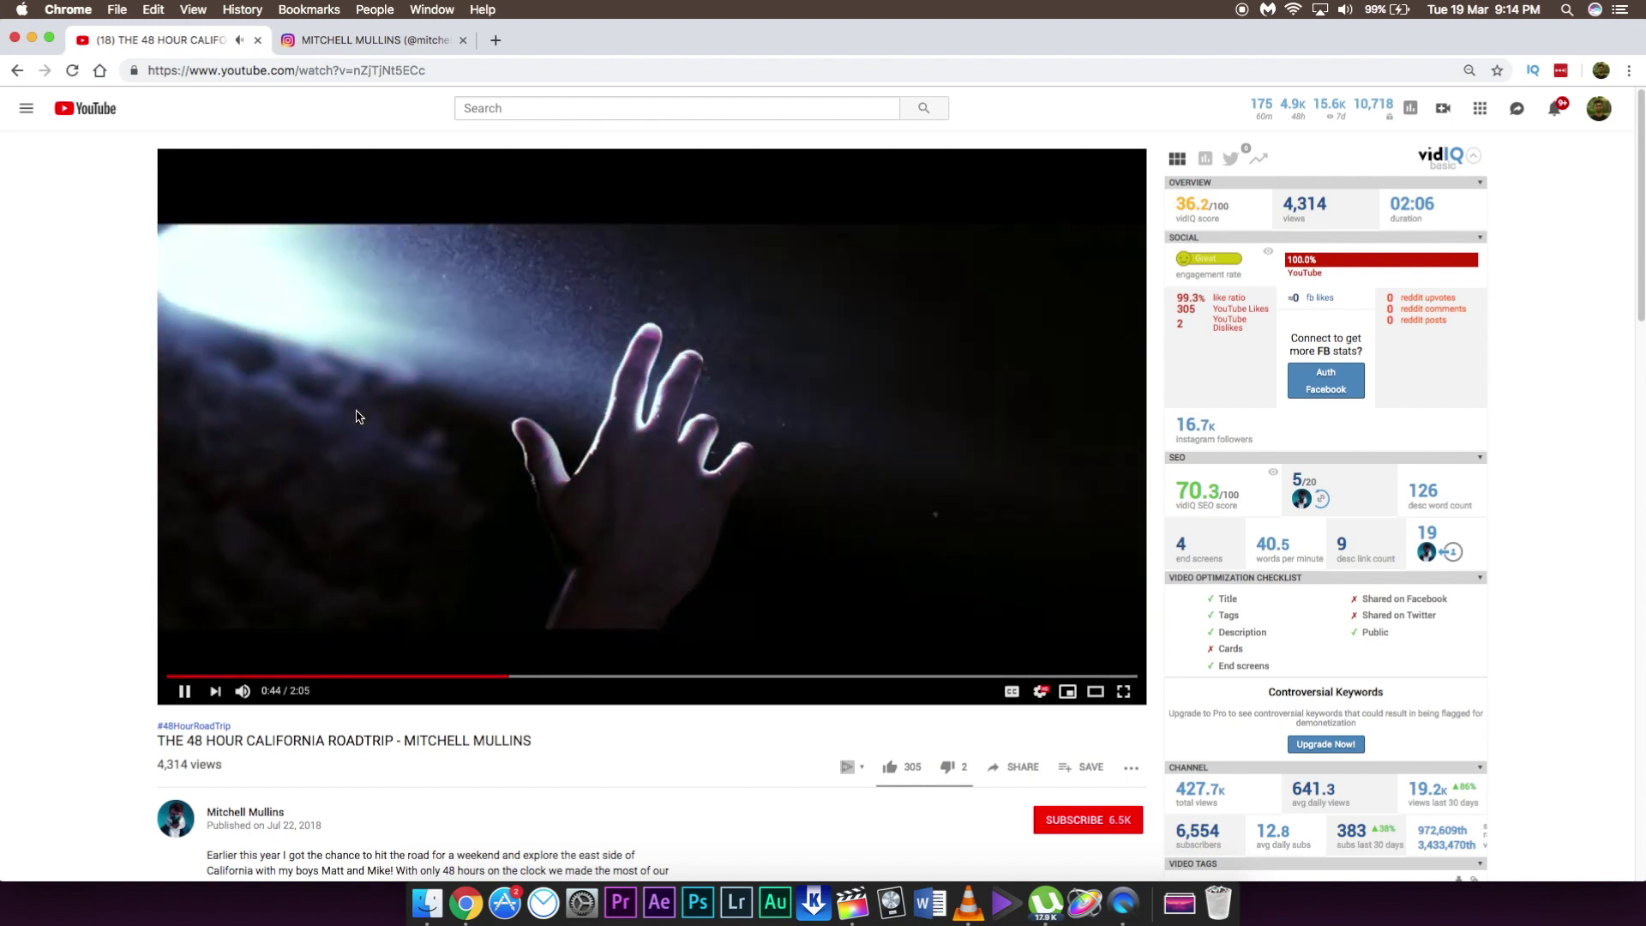
left_click(319, 477)
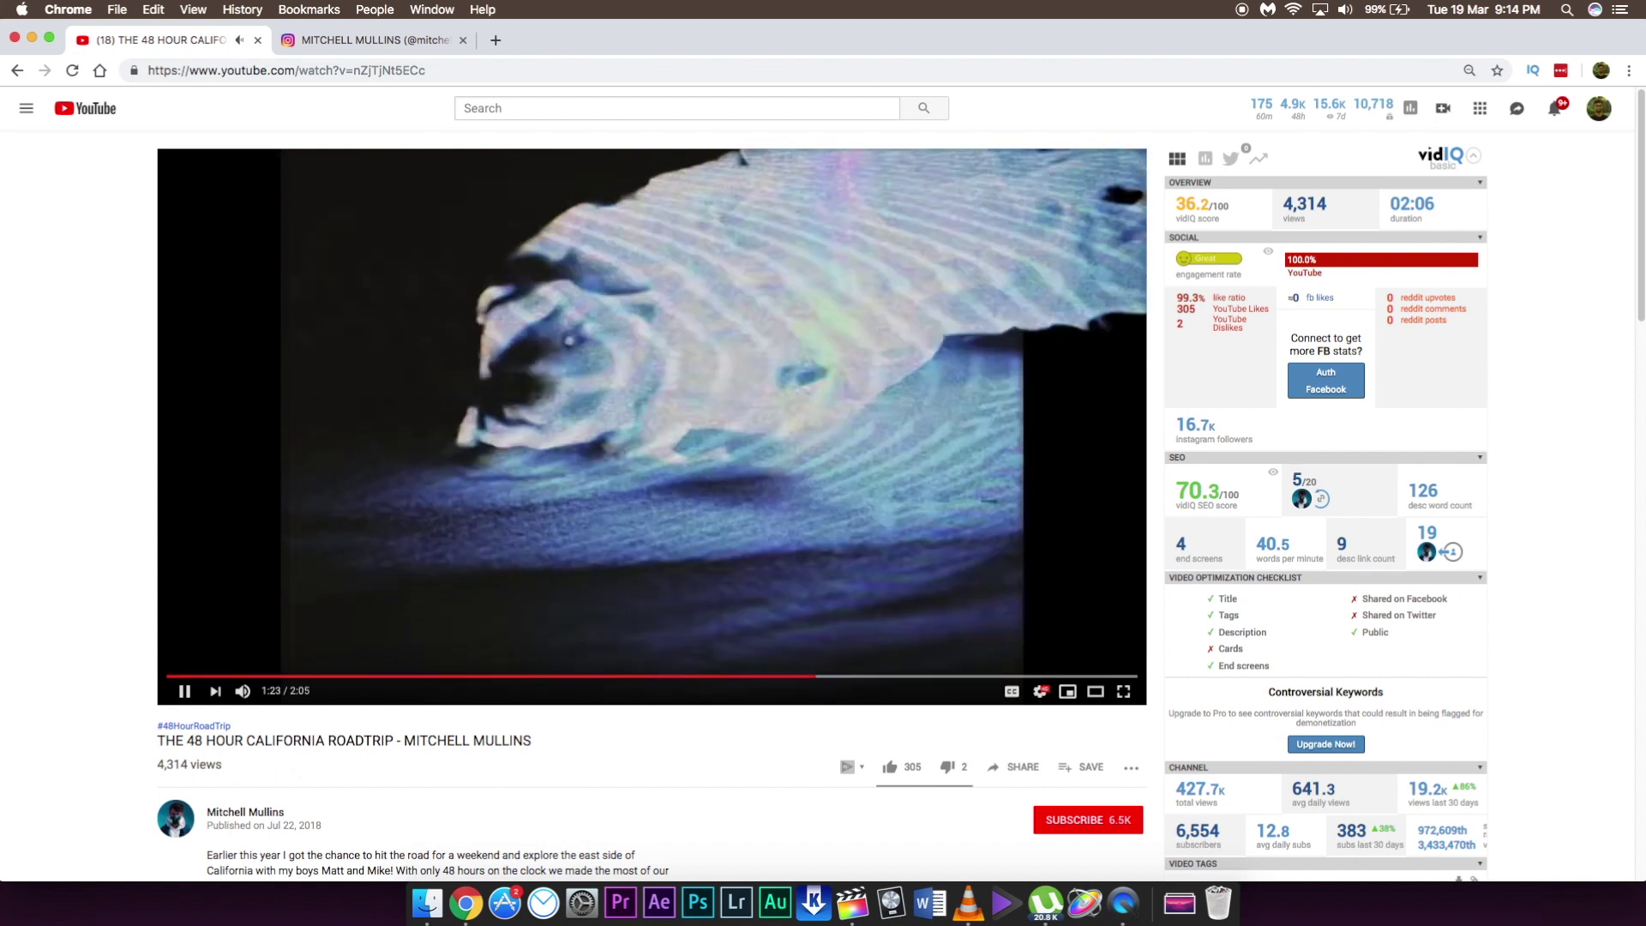
left_click_drag(502, 677, 496, 654)
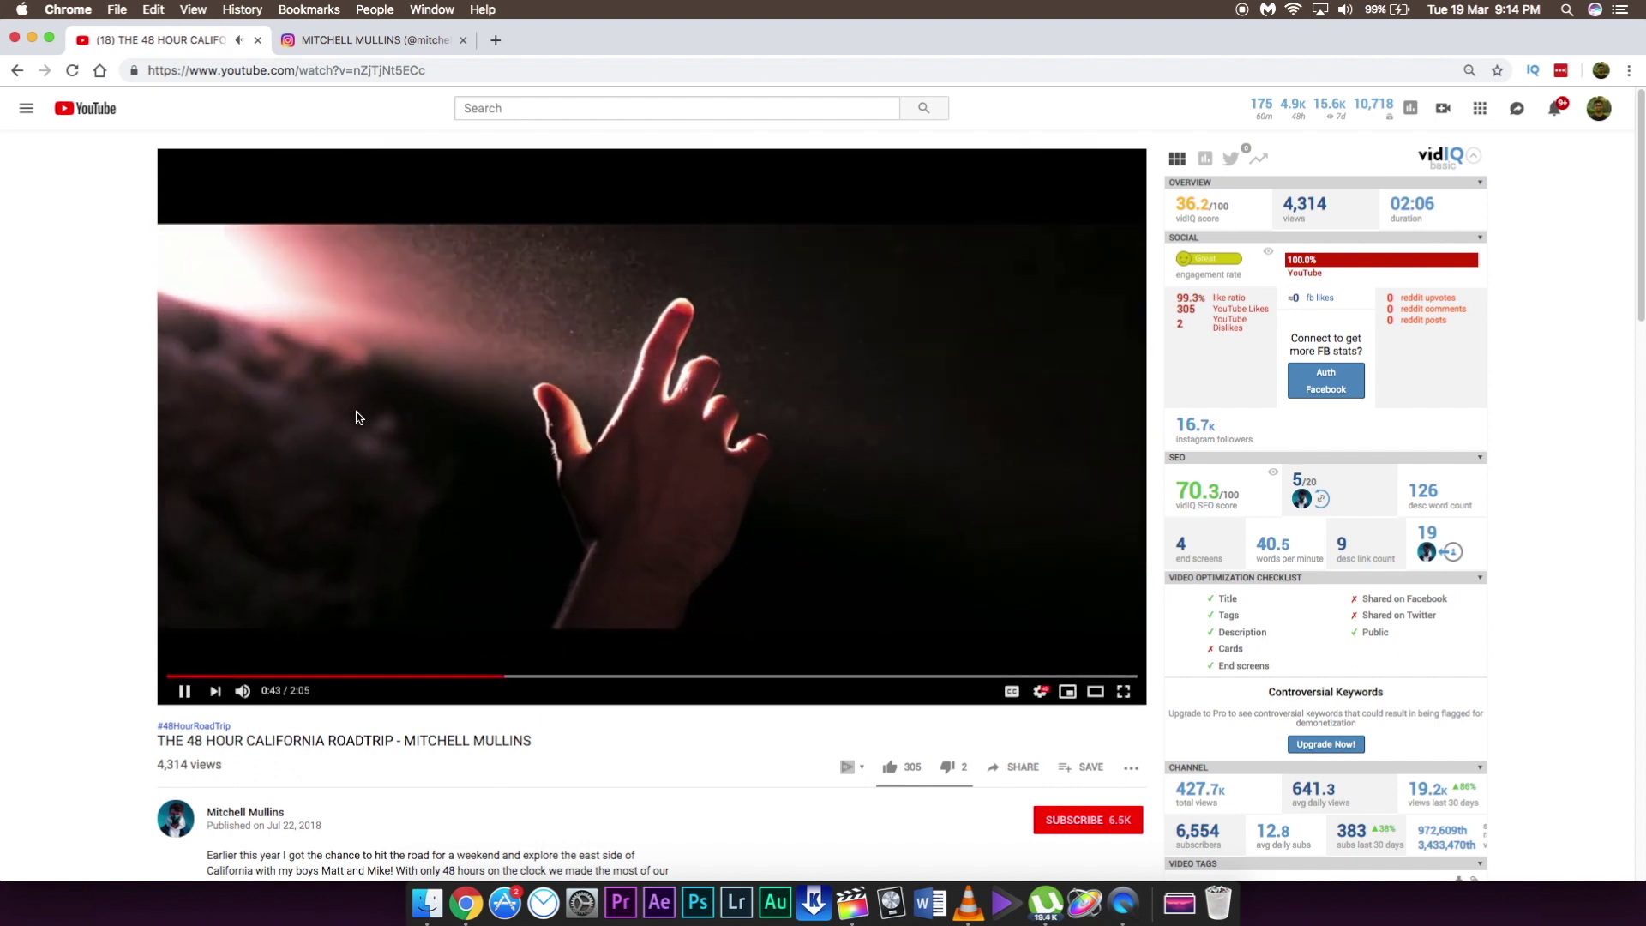
left_click(337, 502)
left_click(319, 477)
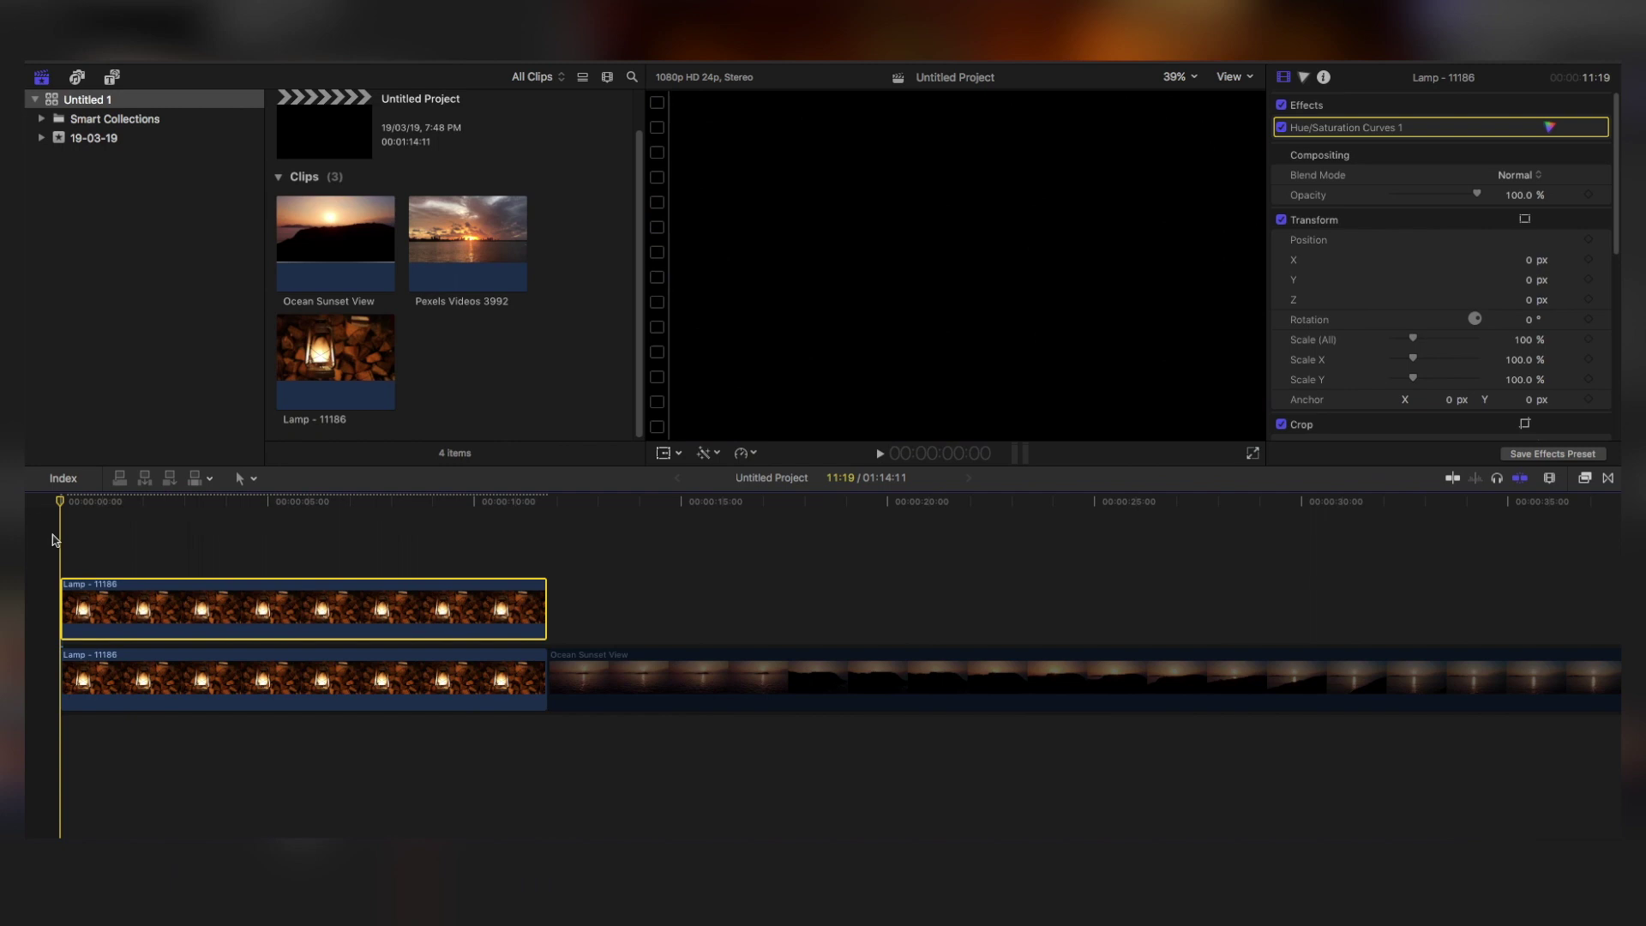
Play the project, shorten the top Lamp clip, and zoom the timeline in around the playhead
key("space")
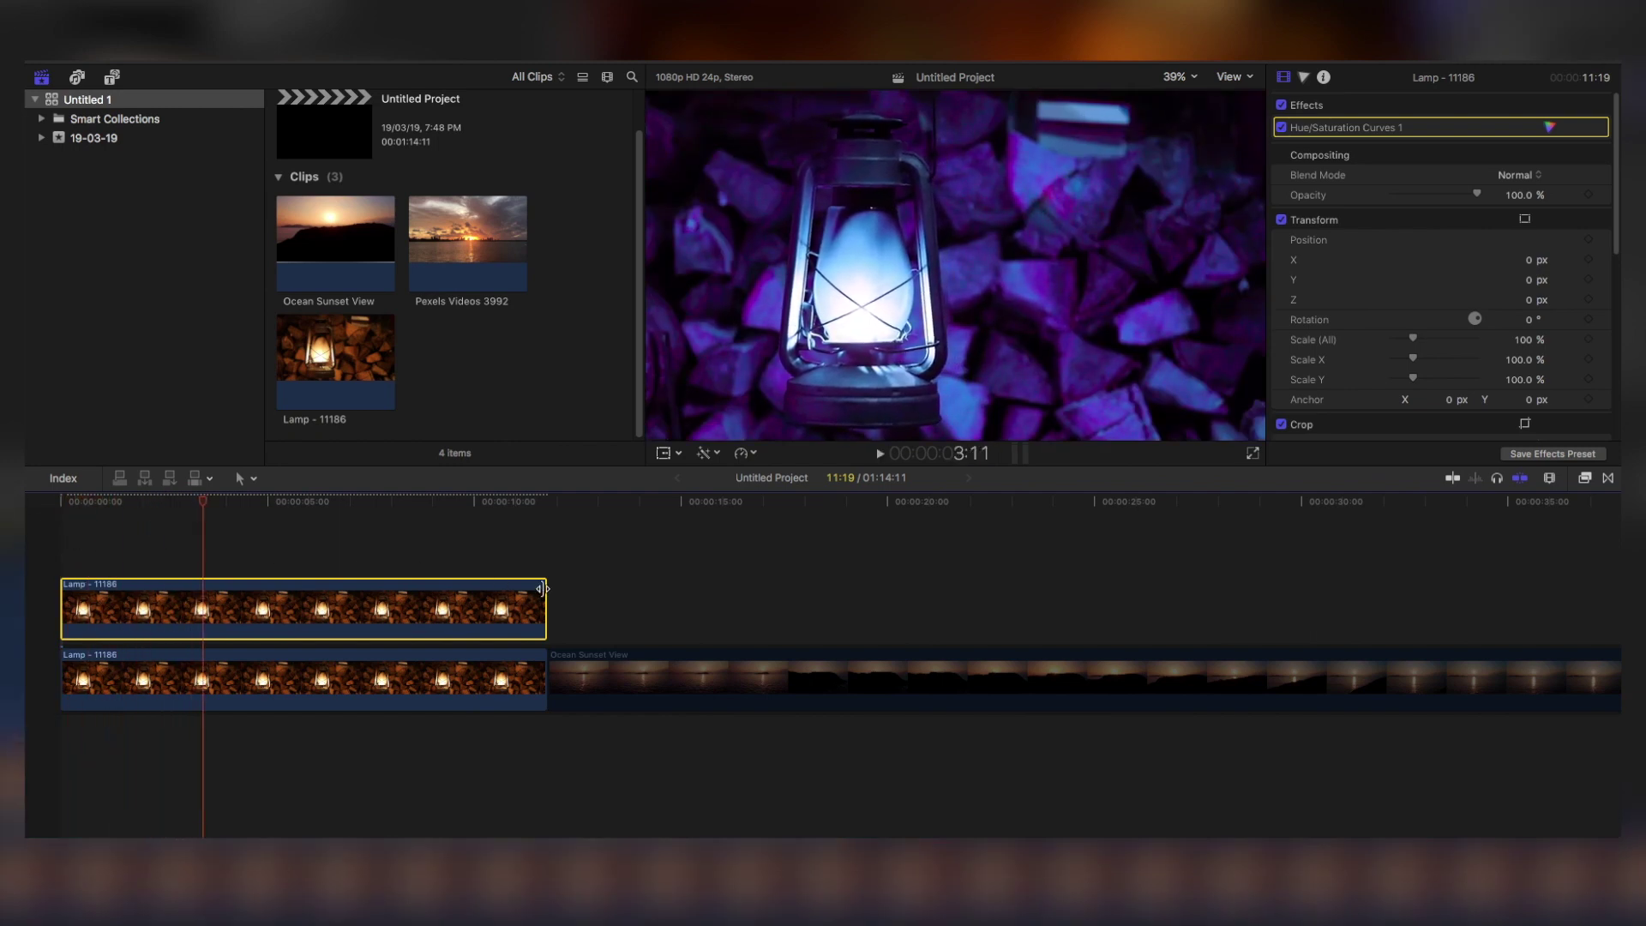
left_click_drag(540, 590, 292, 610)
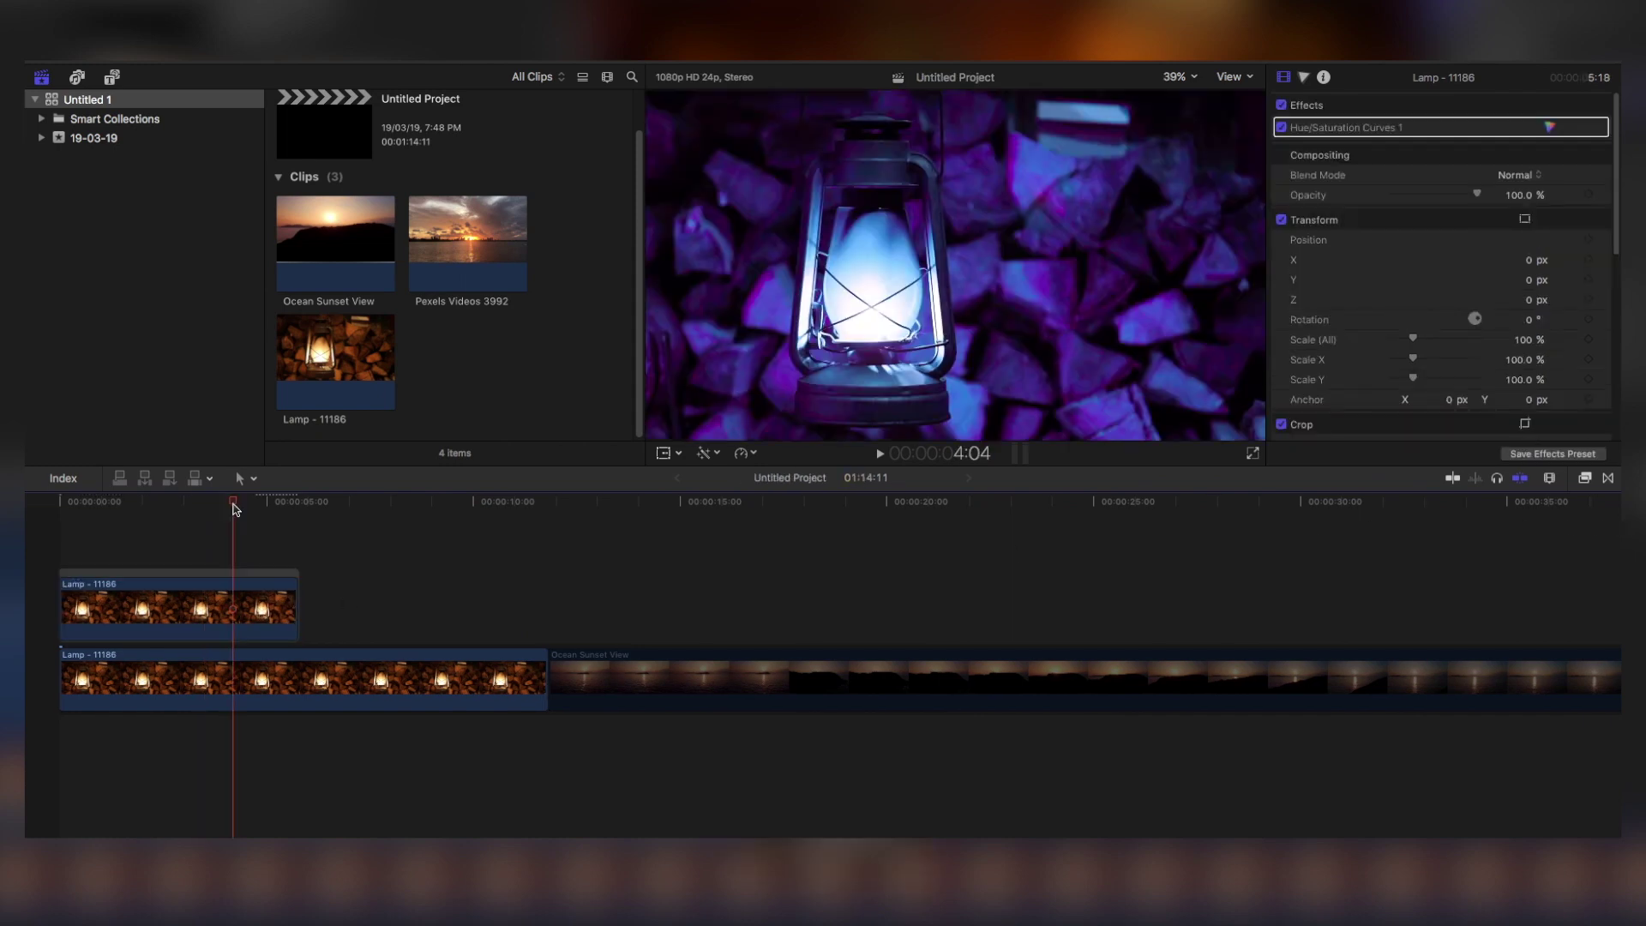
key("super+equal")
key("super+equal")
Select the top Lamp clip, put the playhead near 5:16 and preview the opacity fade
left_click(295, 593)
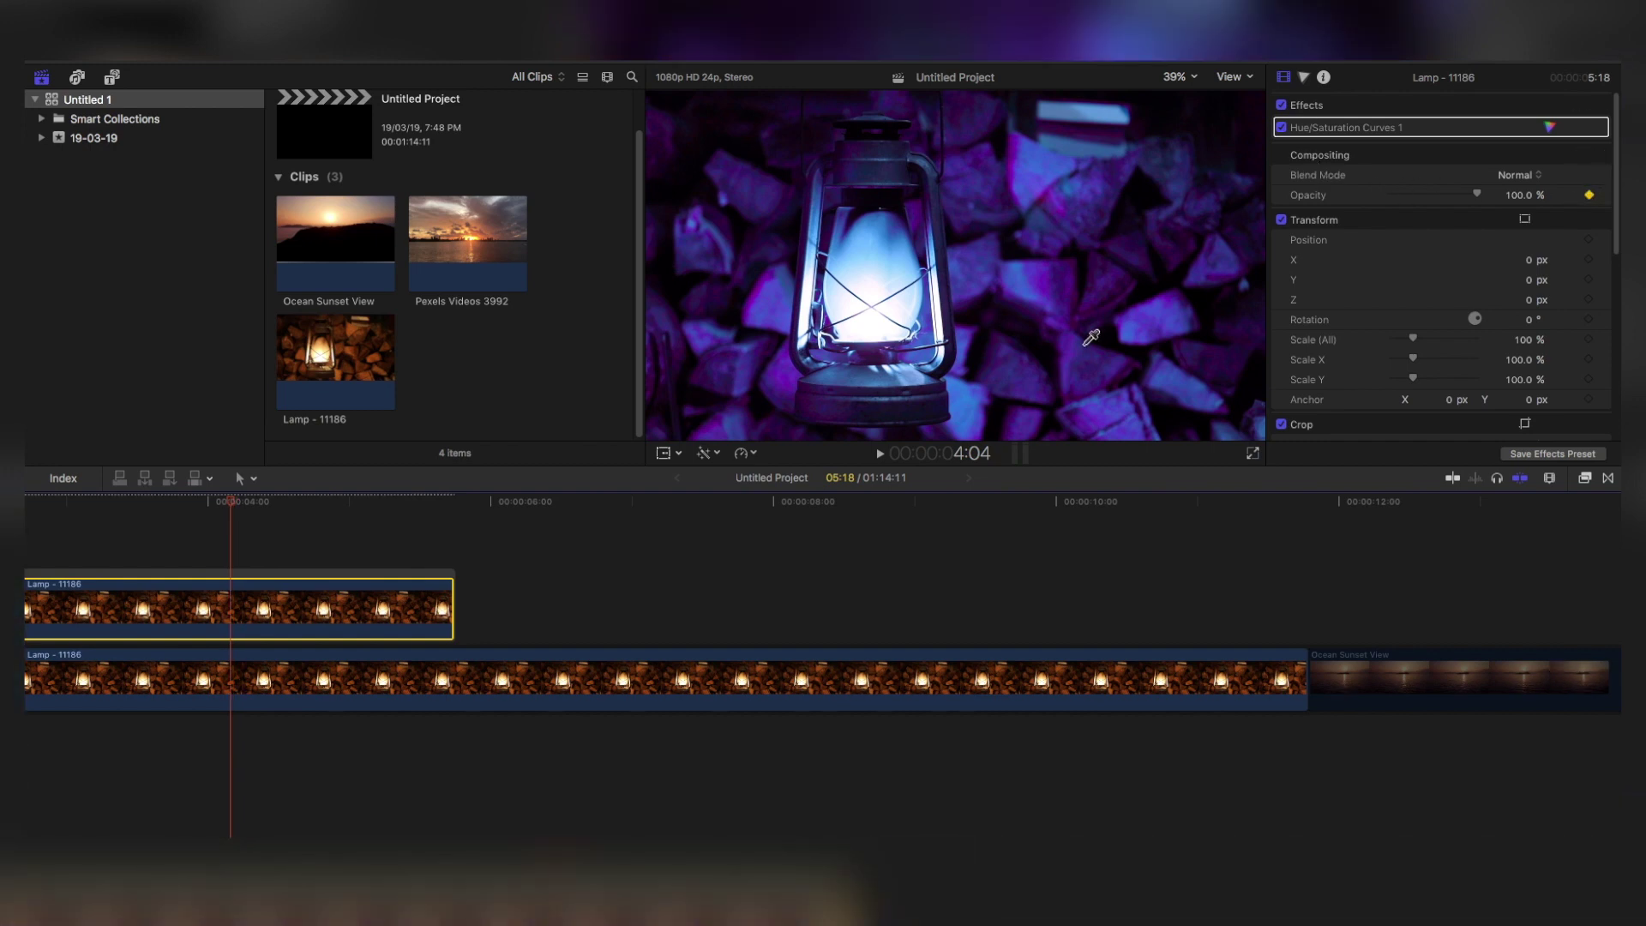
left_click(446, 507)
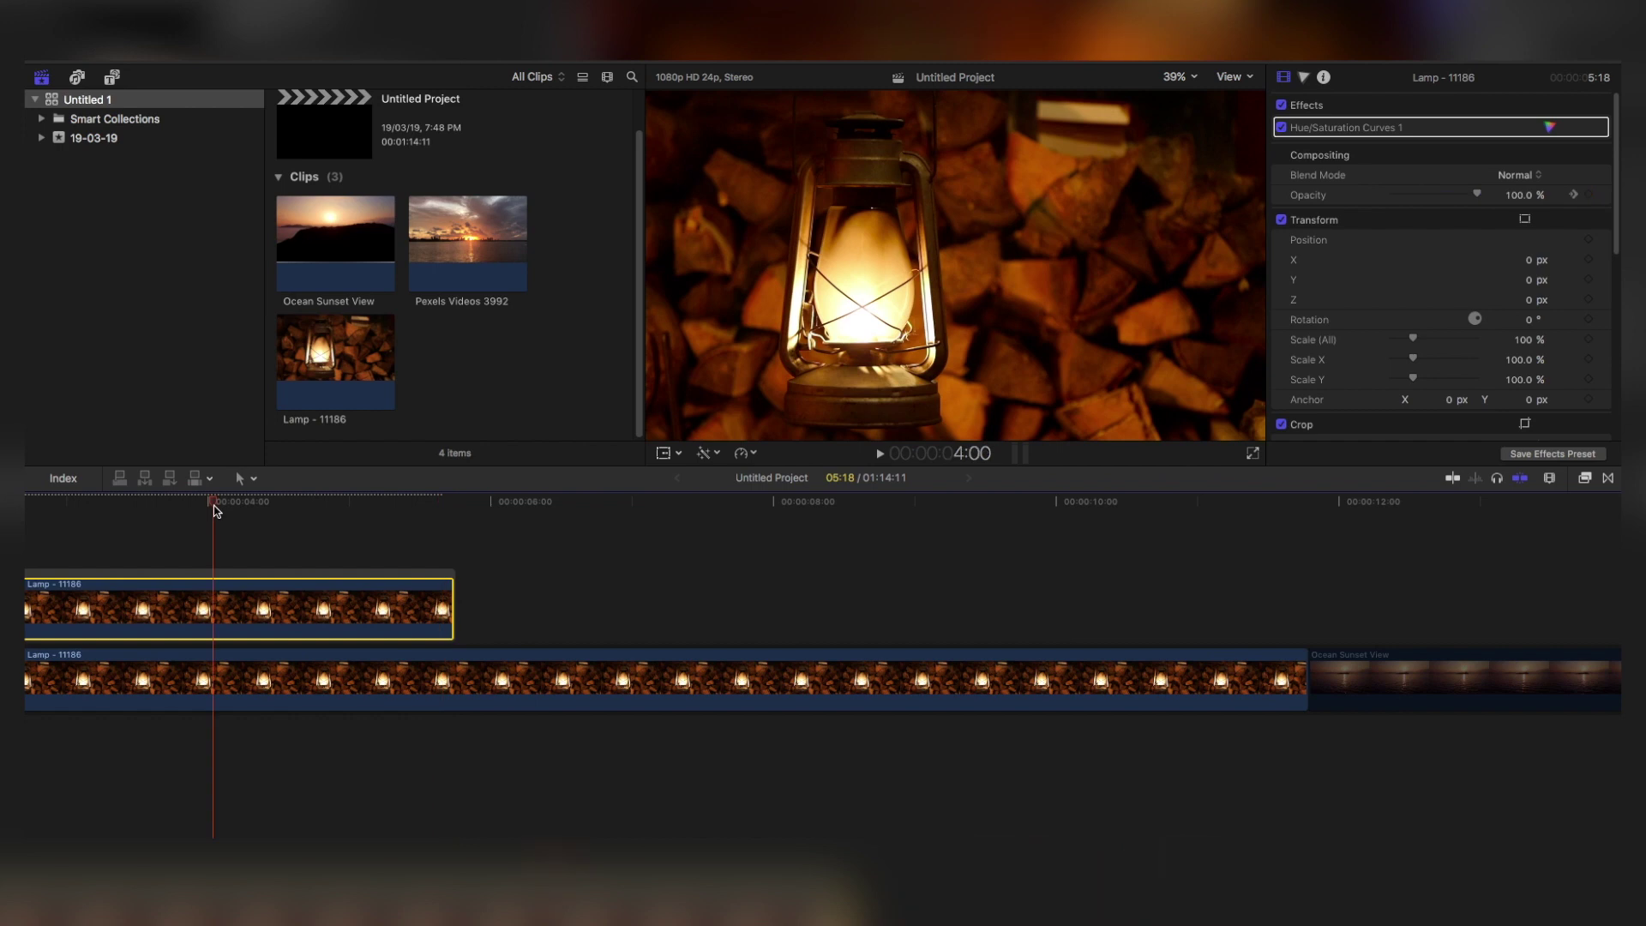
key("space")
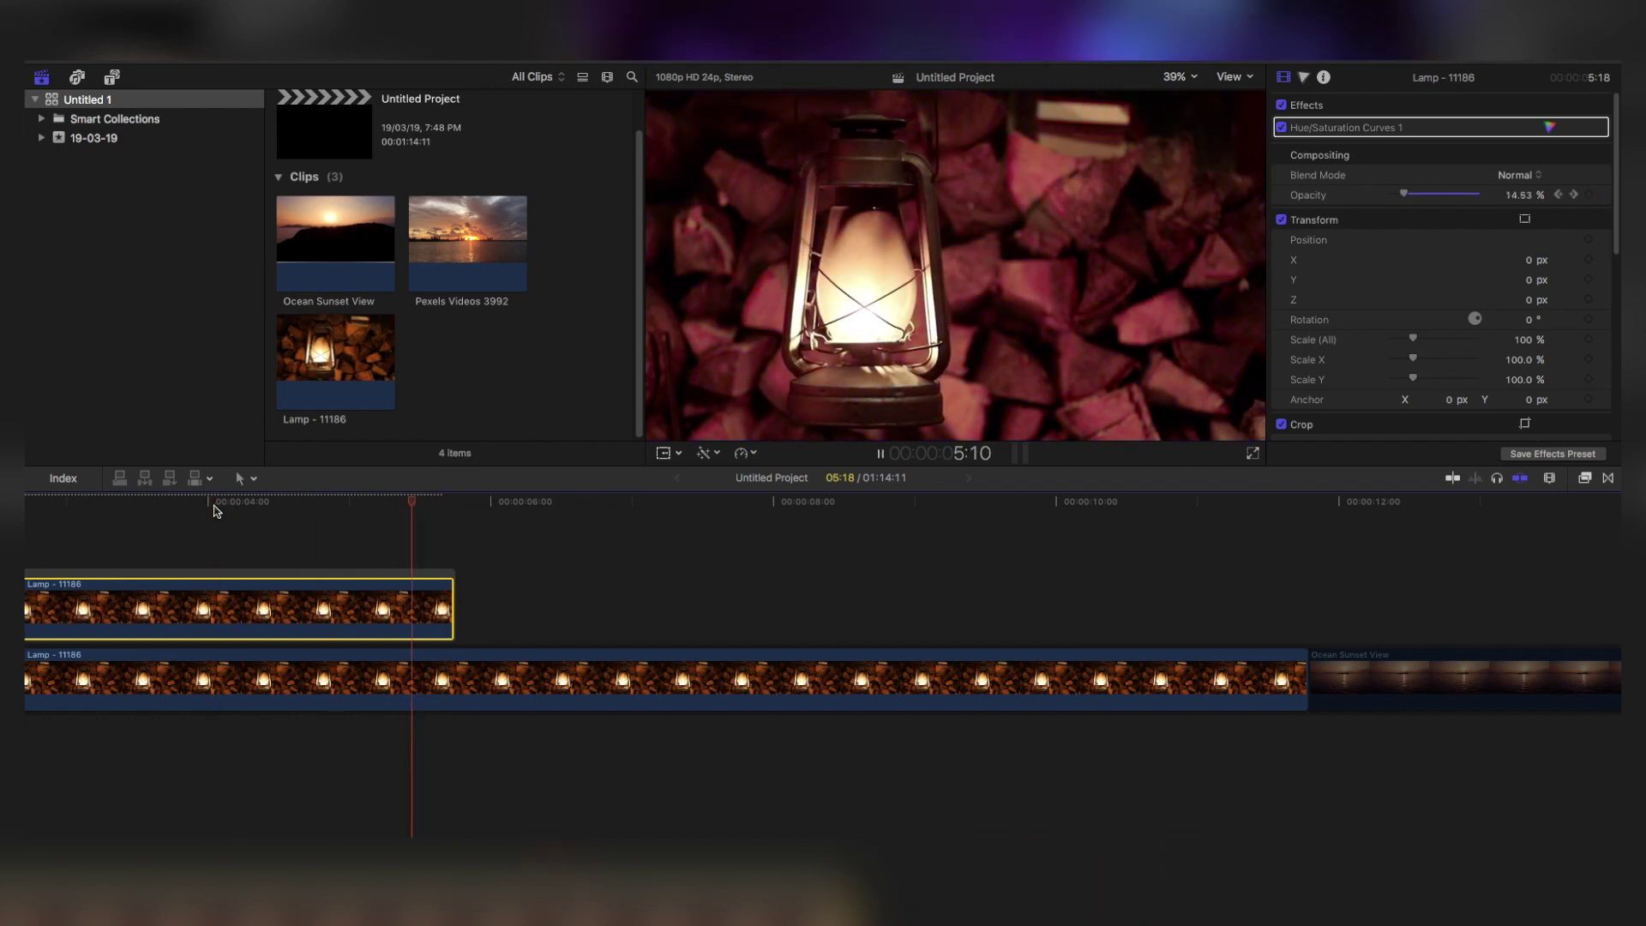
Show the top Lamp clip's video animation and move the fade's start keyframe to about 04:22
right_click(375, 611)
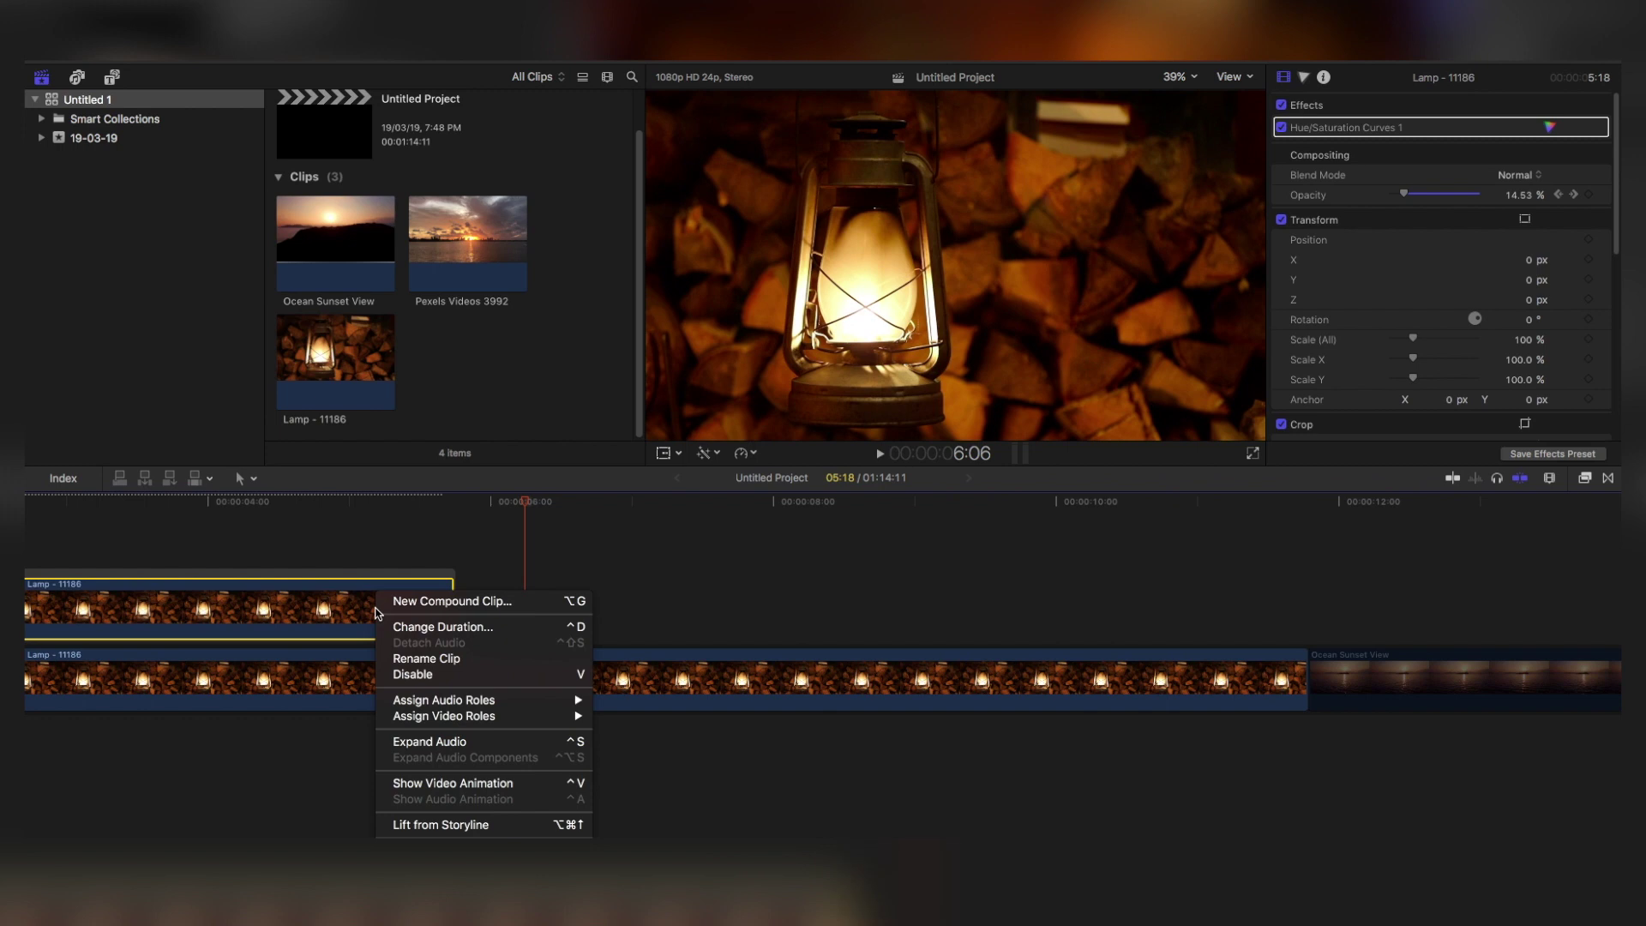
left_click(471, 784)
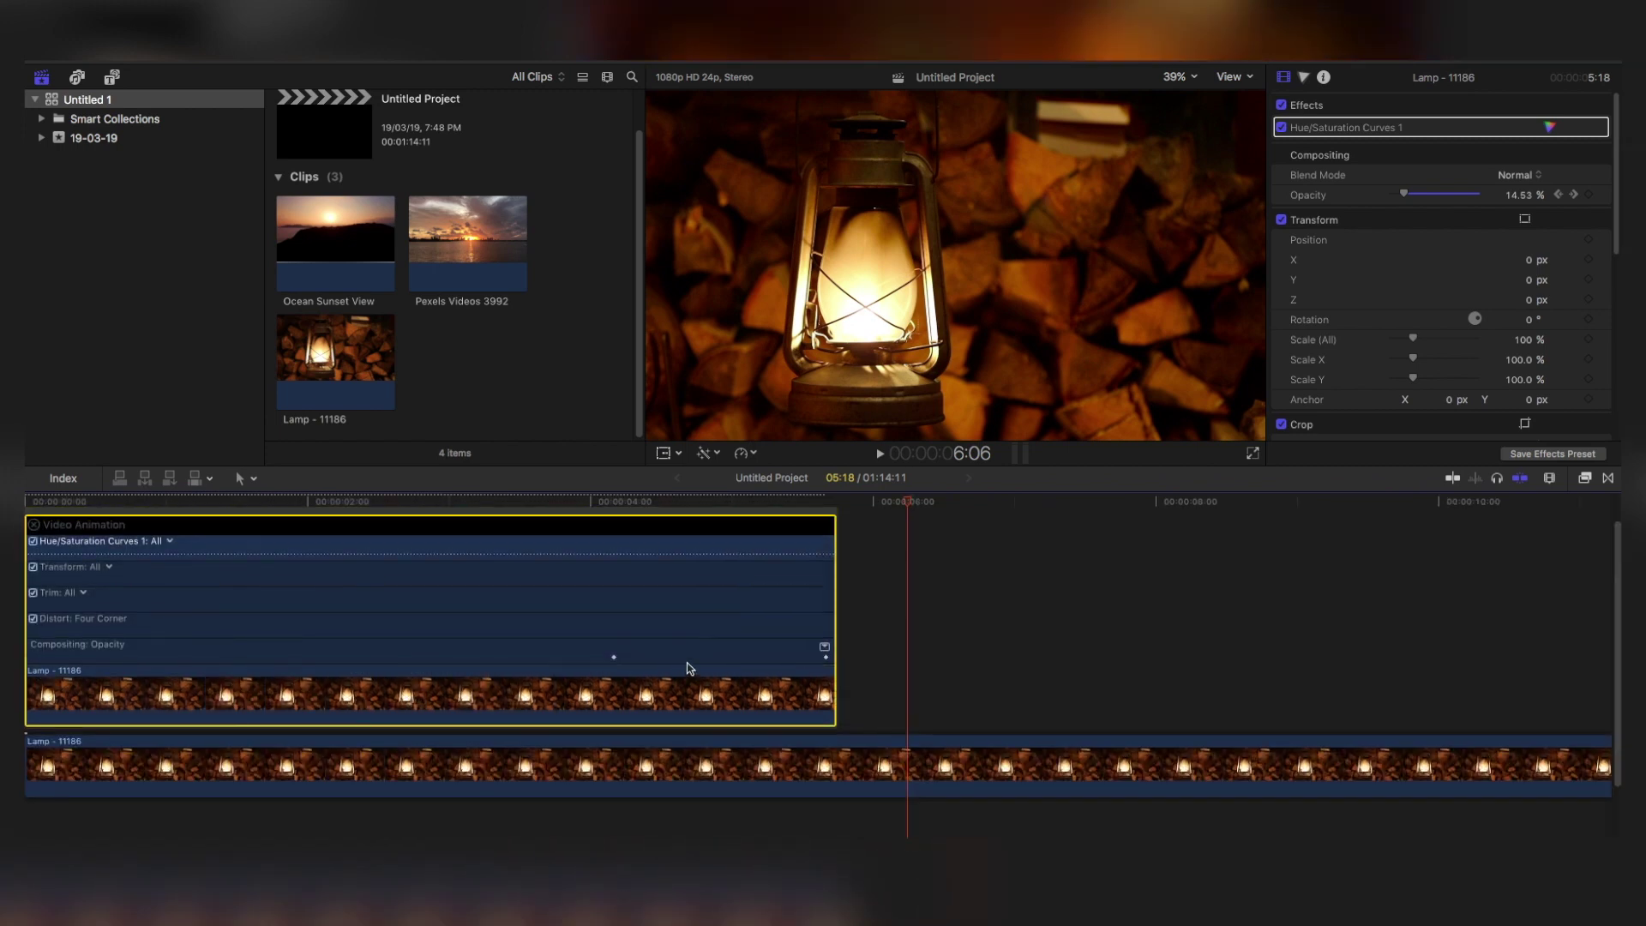
left_click(655, 657, "alt")
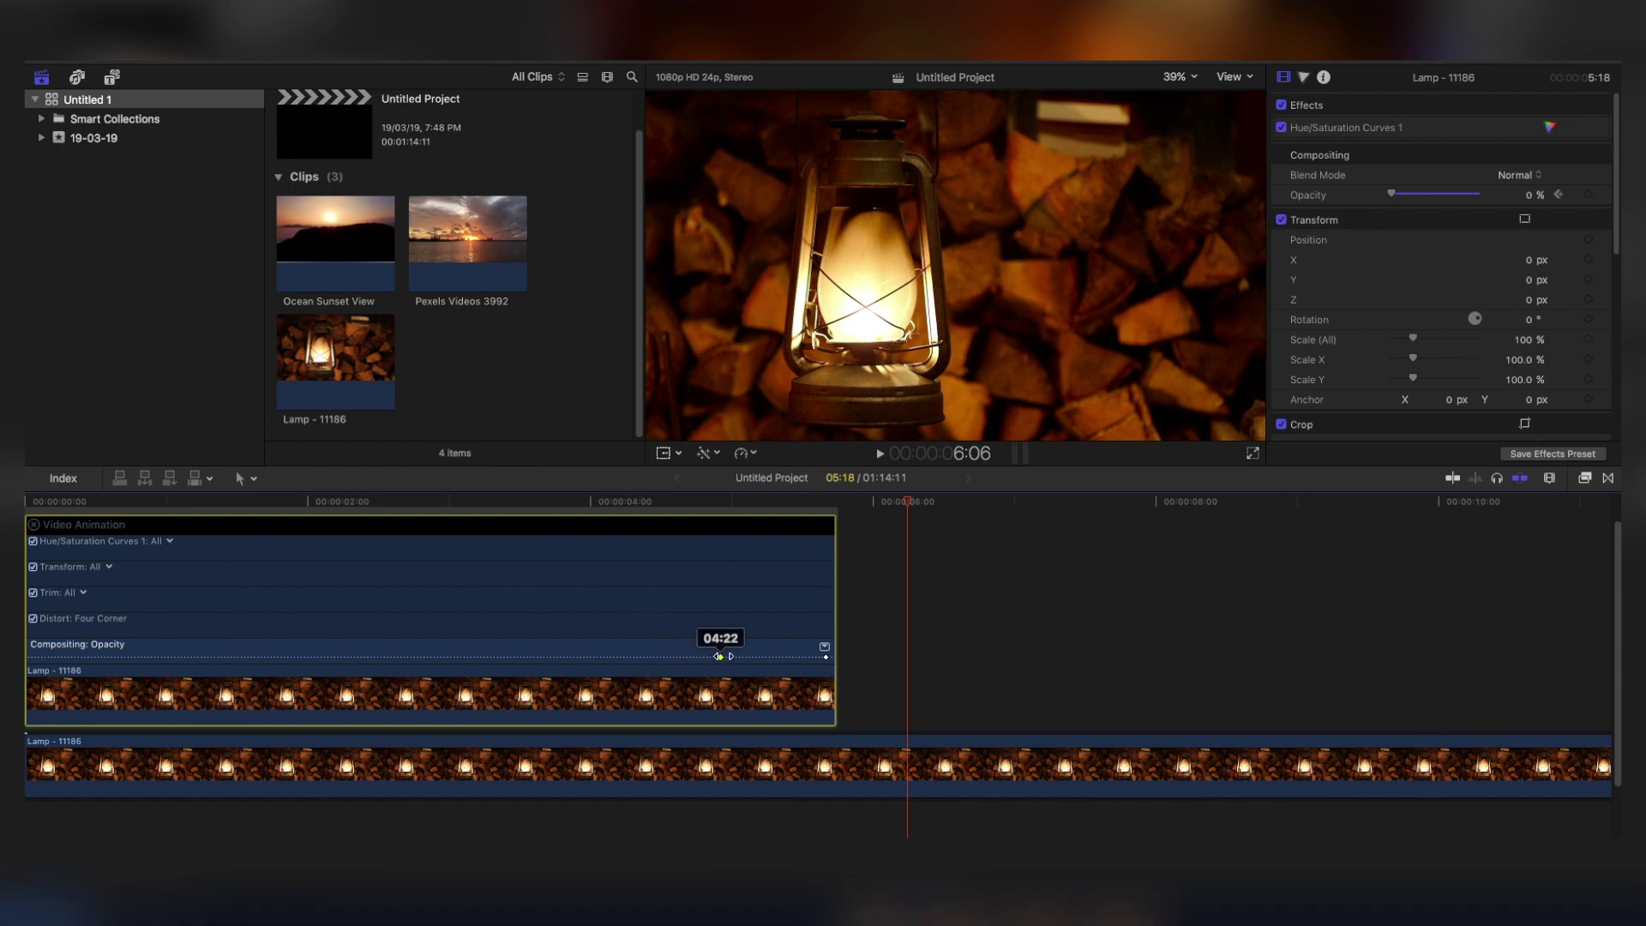
left_click_drag(719, 657, 720, 657)
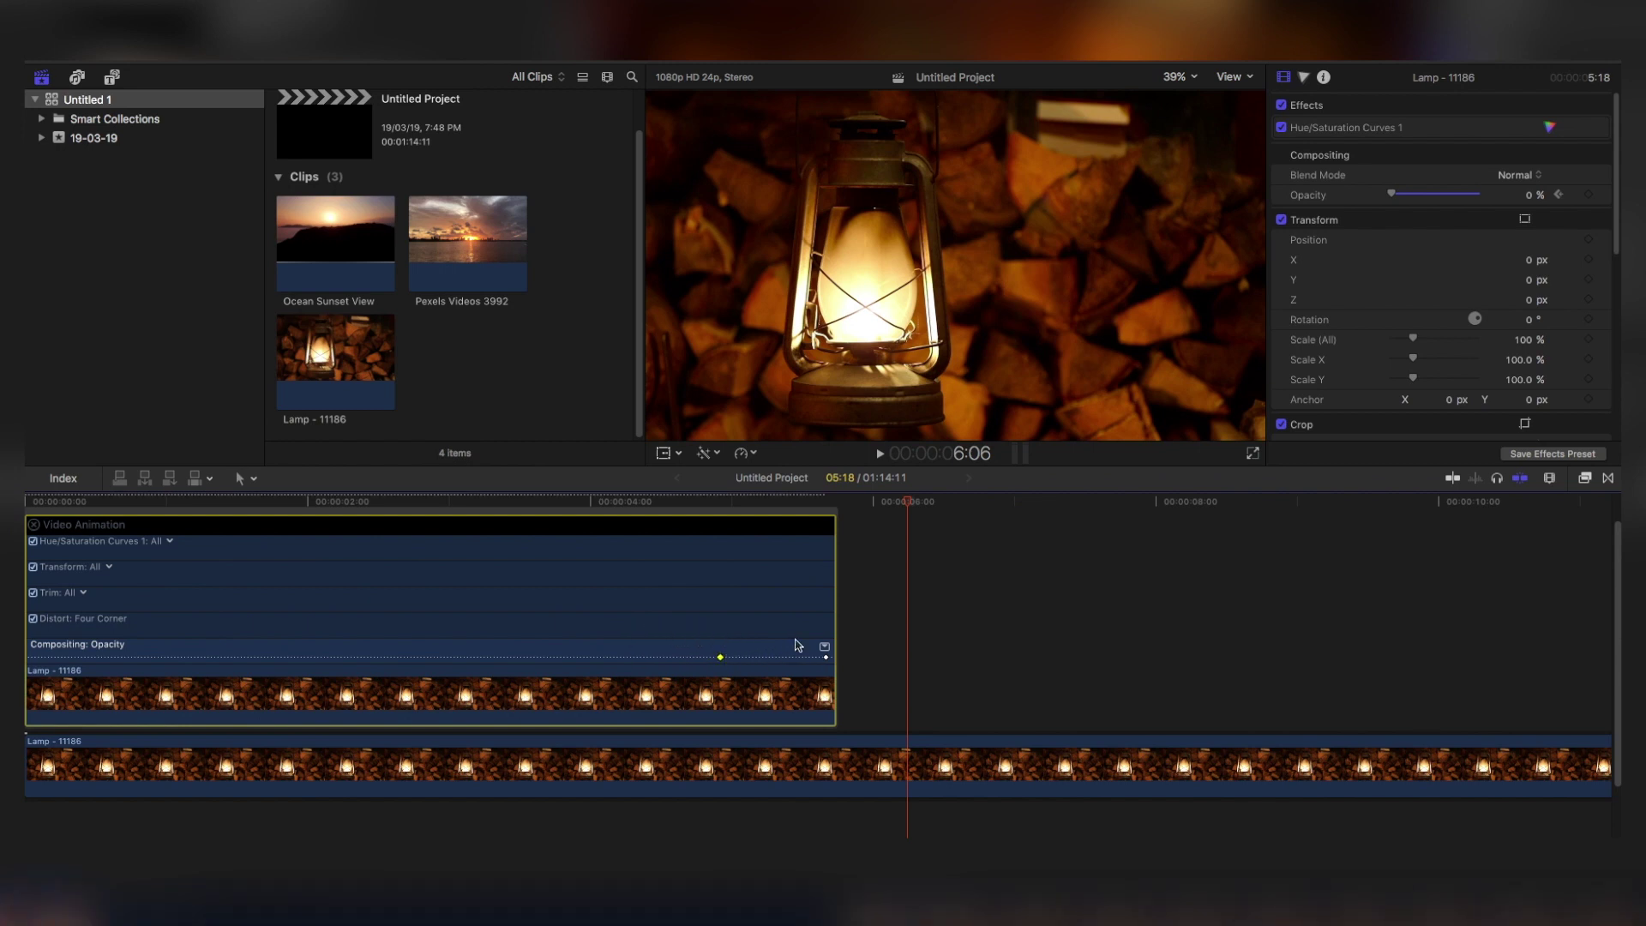
left_click(825, 648)
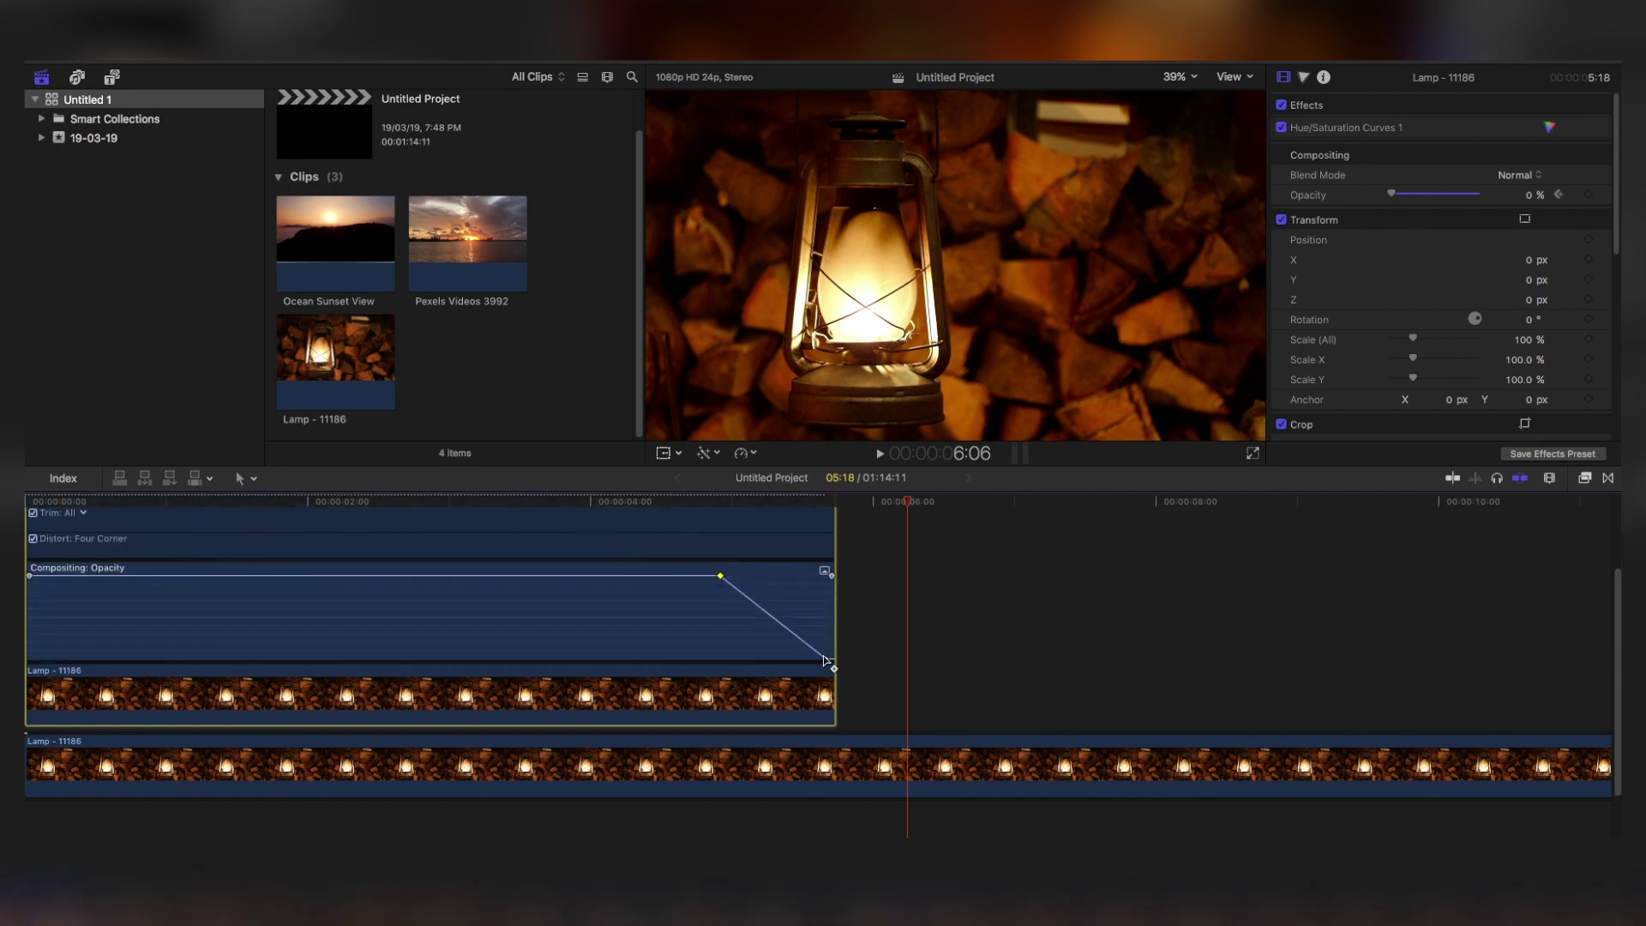
Apply Ease Out to the opacity ramp, close the animation lanes and check frame 3:06
right_click(766, 612)
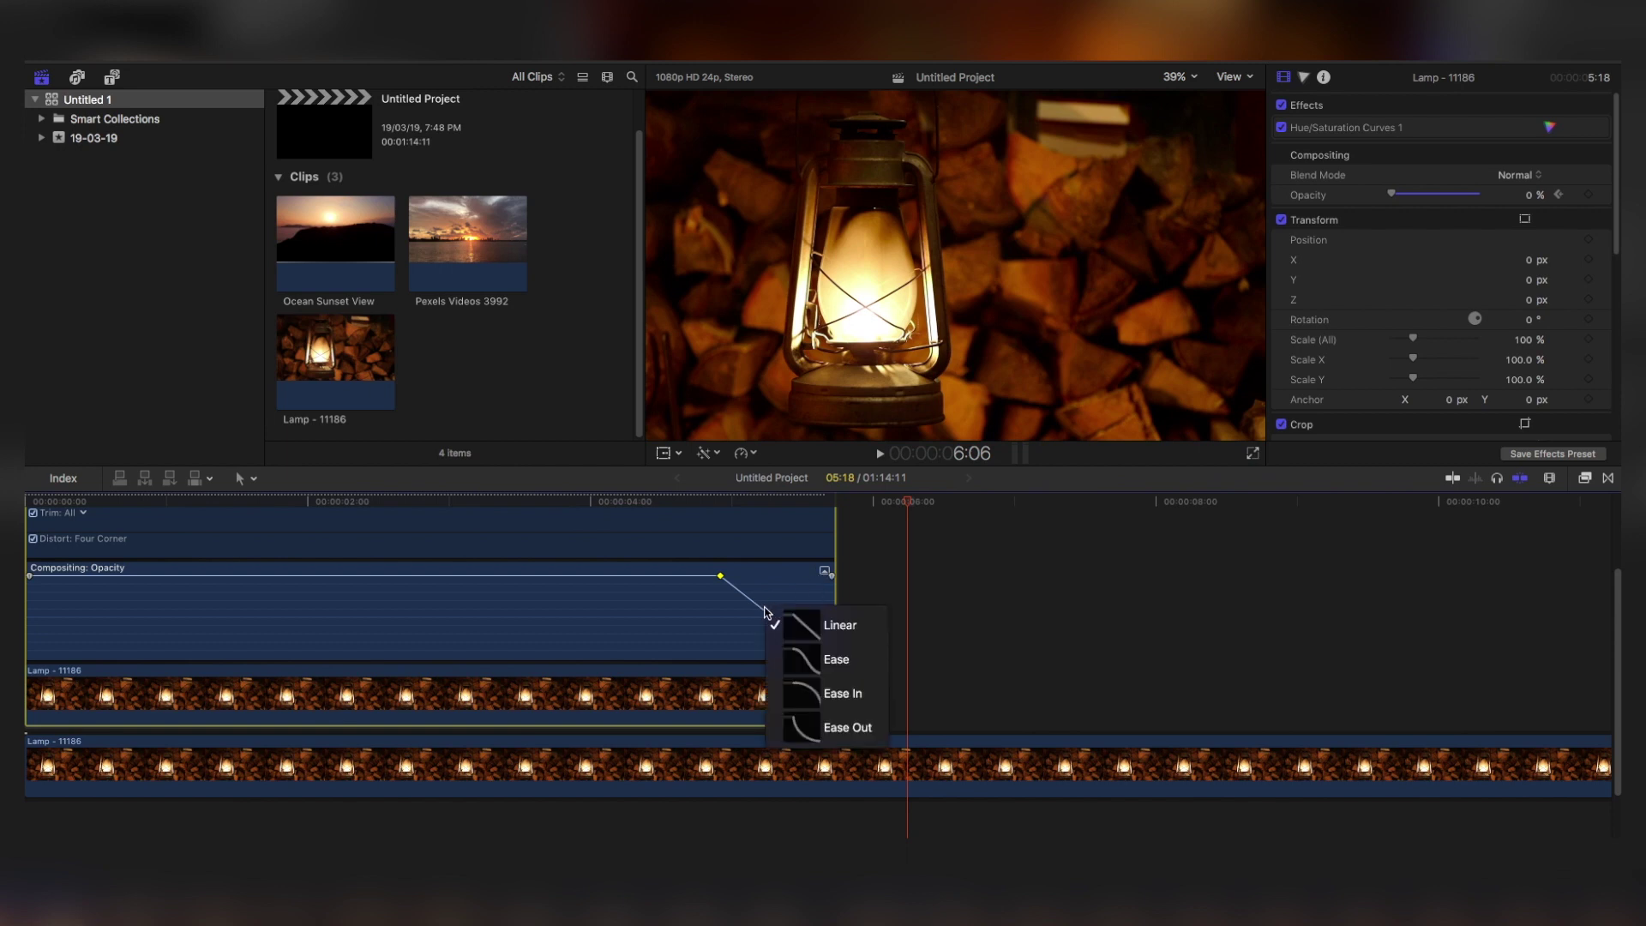
left_click(802, 720)
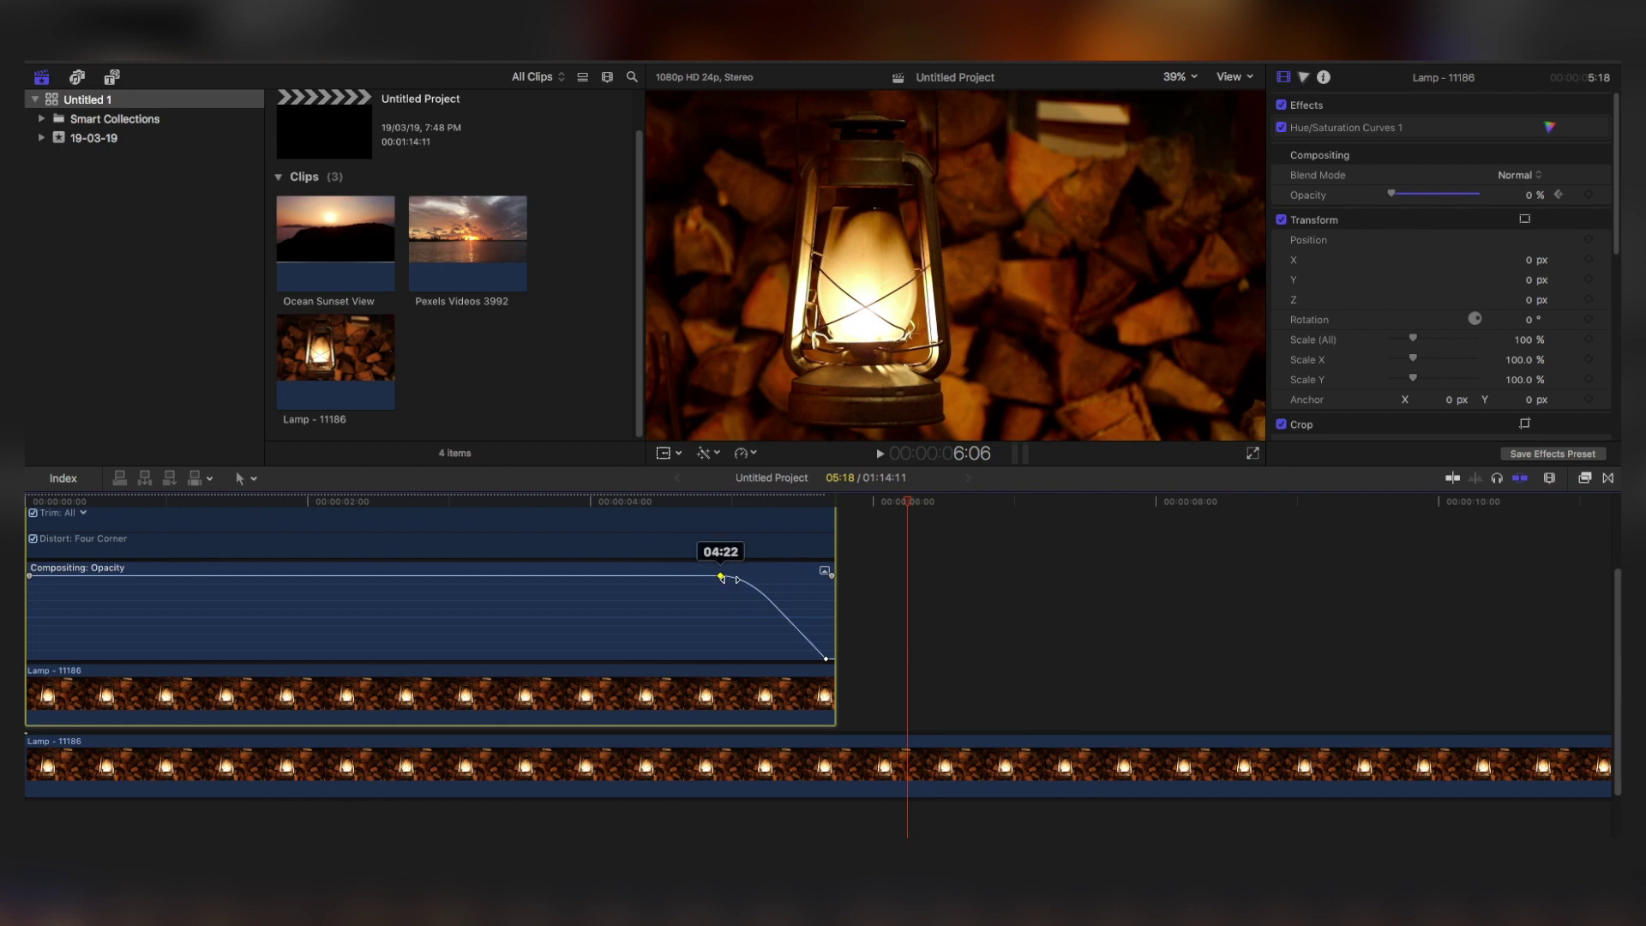
scroll(235, 589, "up", 3)
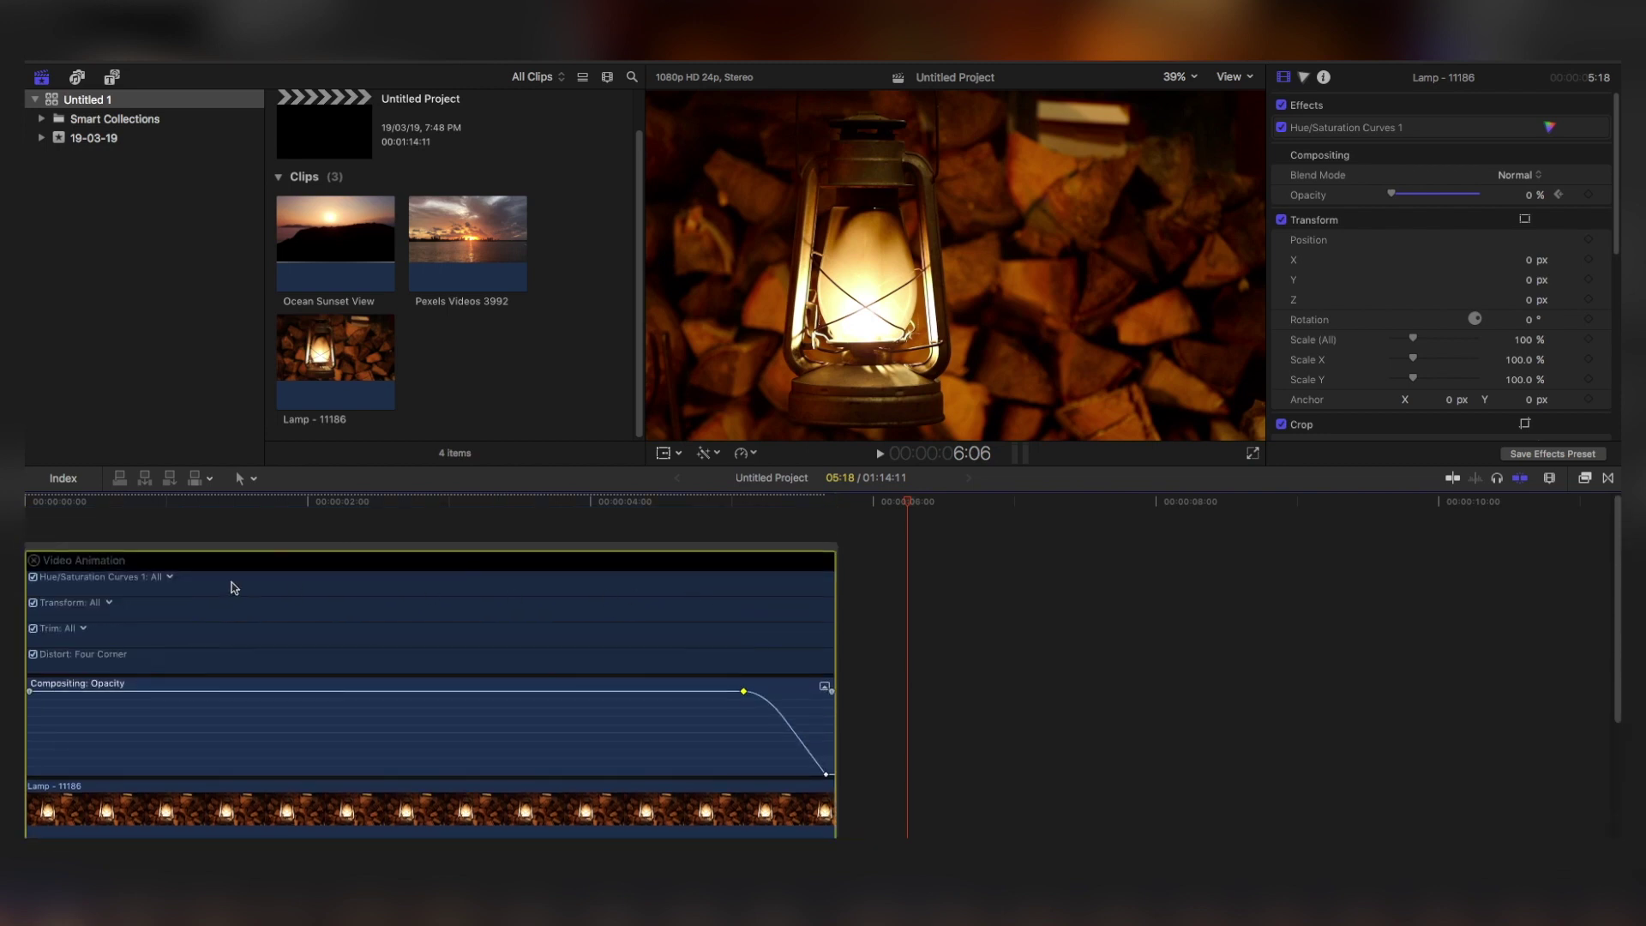
left_click(34, 561)
left_click(486, 503)
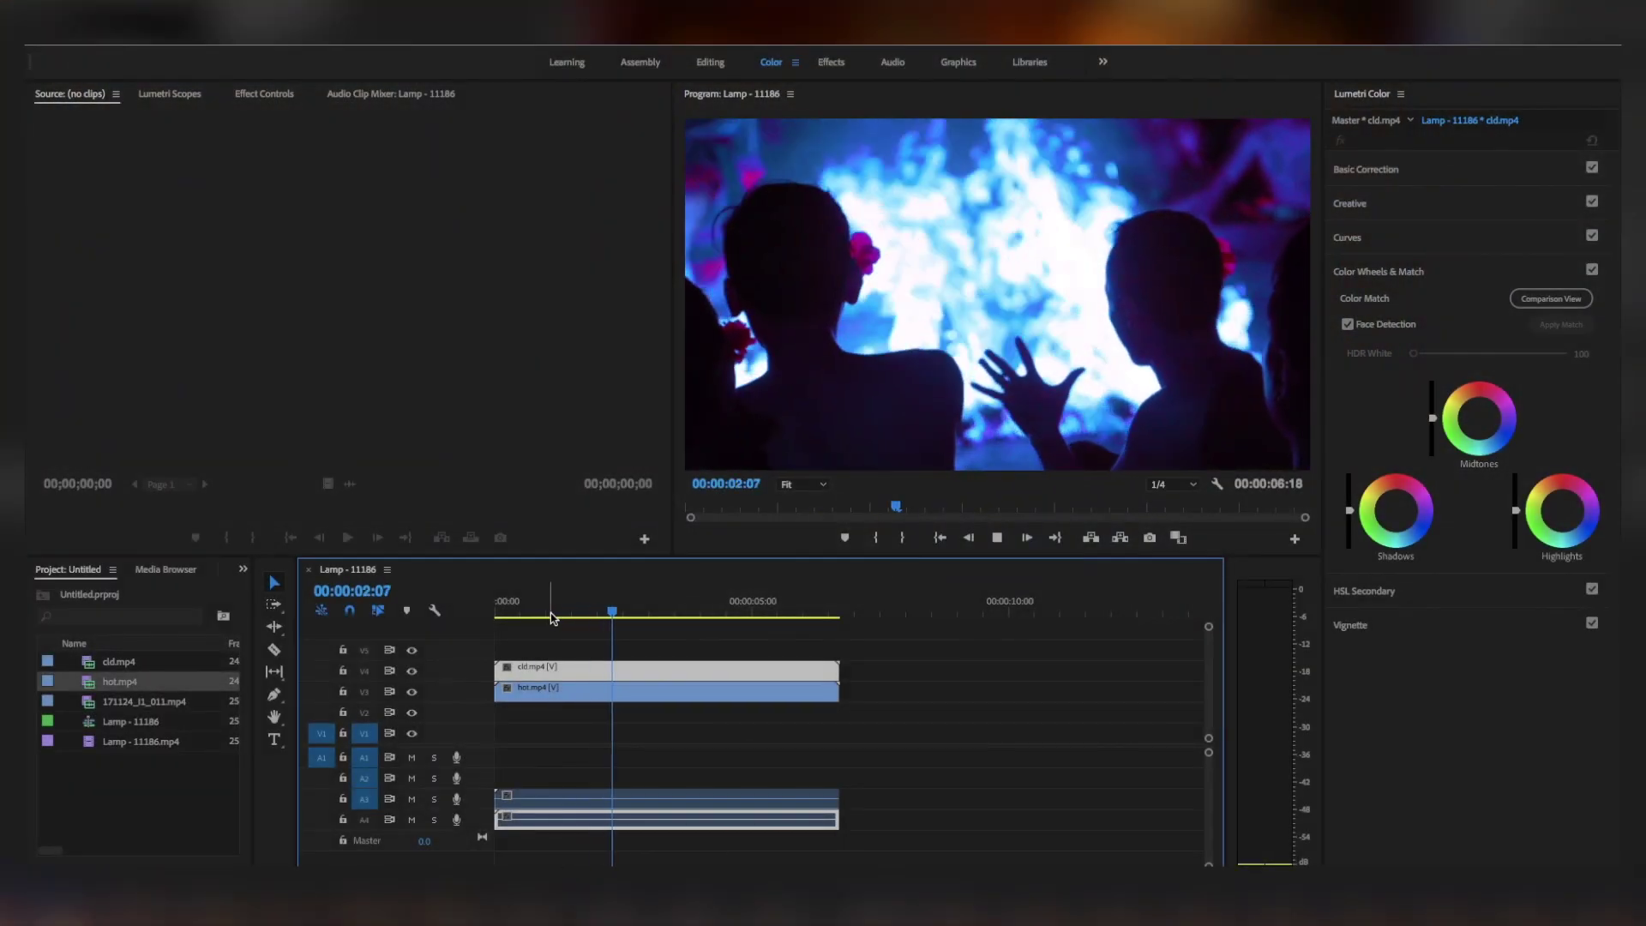
Preview the sequence and trim cld.mp4 so it ends near 00:00:03:05
key("space")
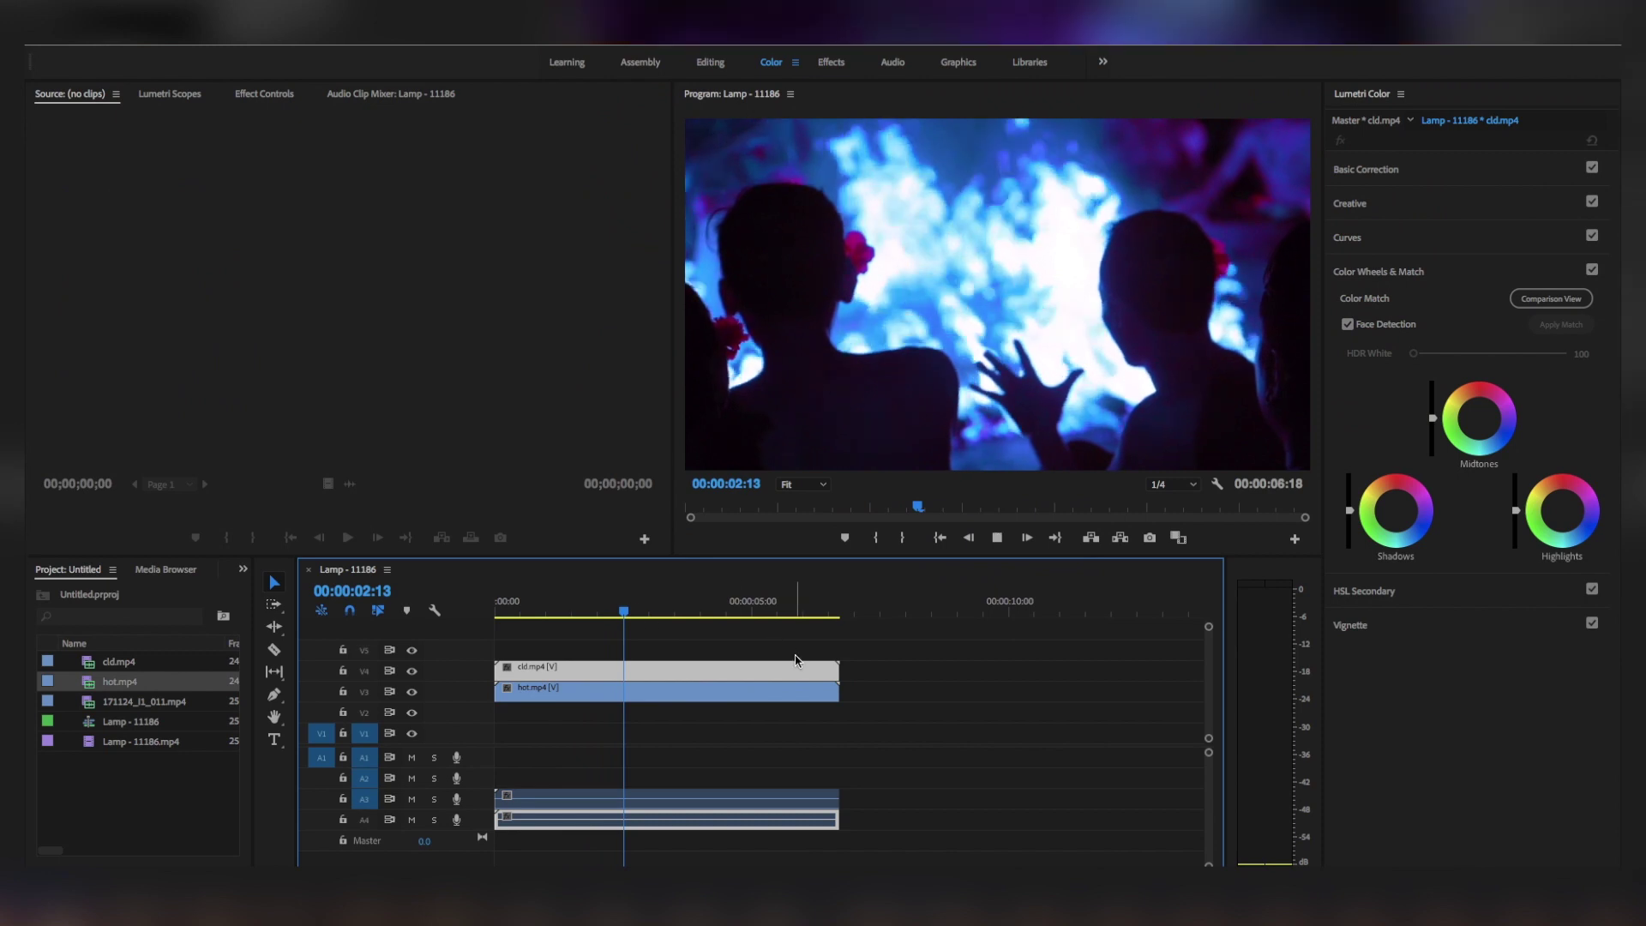
key("space")
left_click_drag(838, 671, 659, 677)
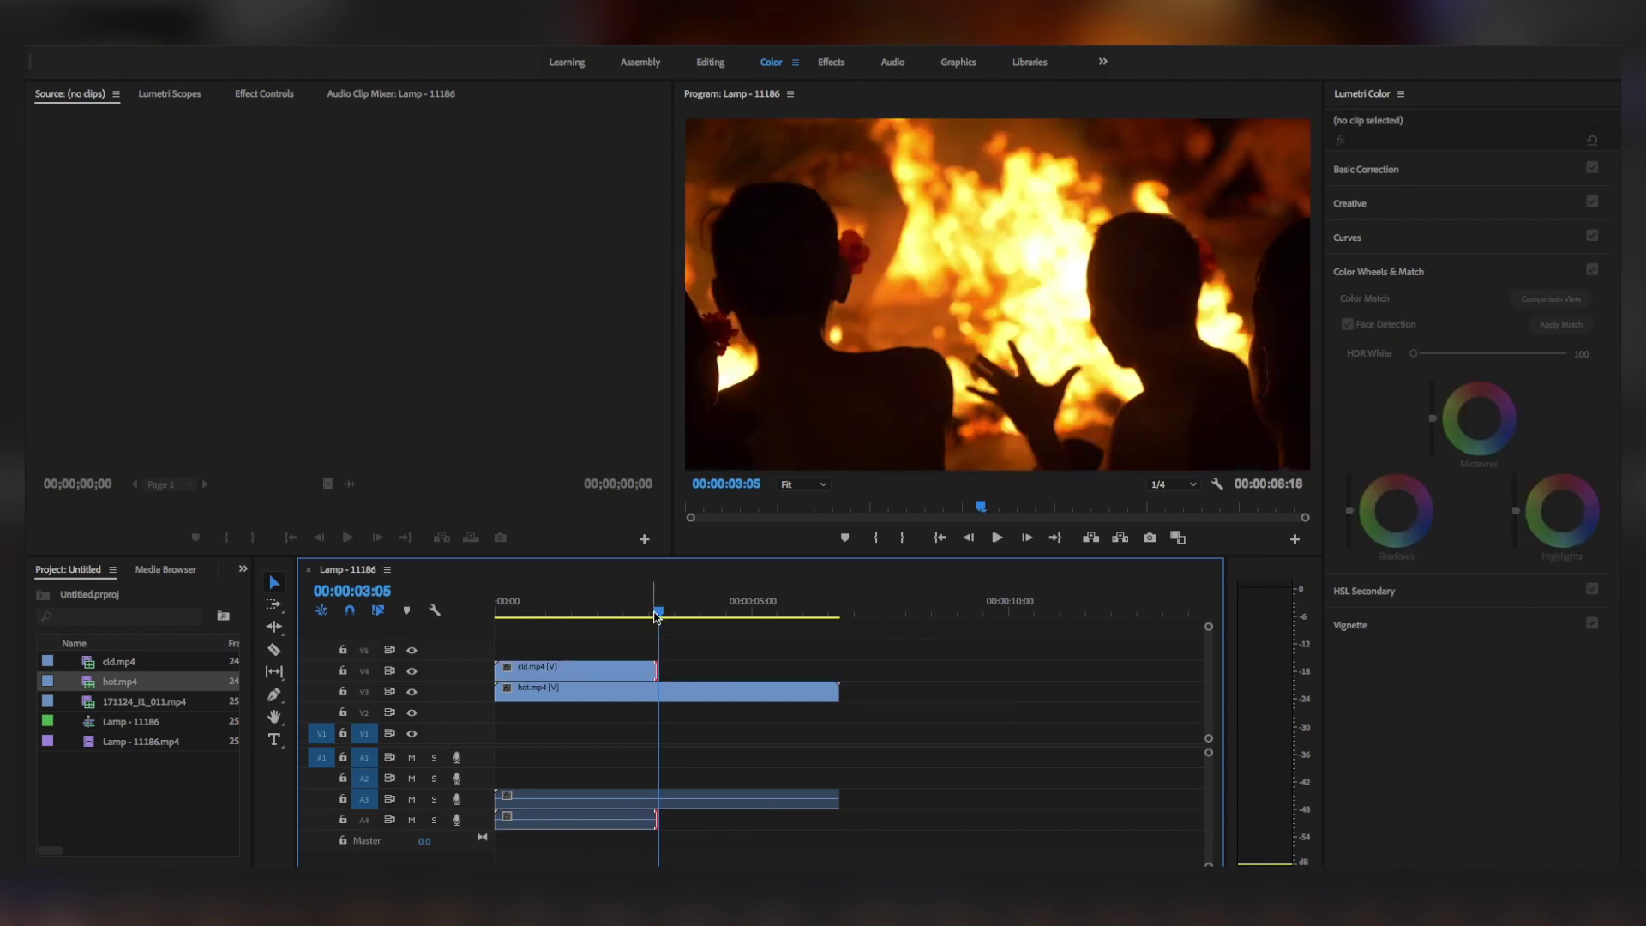
left_click_drag(656, 616, 612, 616)
Select cld.mp4 with the playhead near 2:12 and show its Effect Controls
left_click(618, 676)
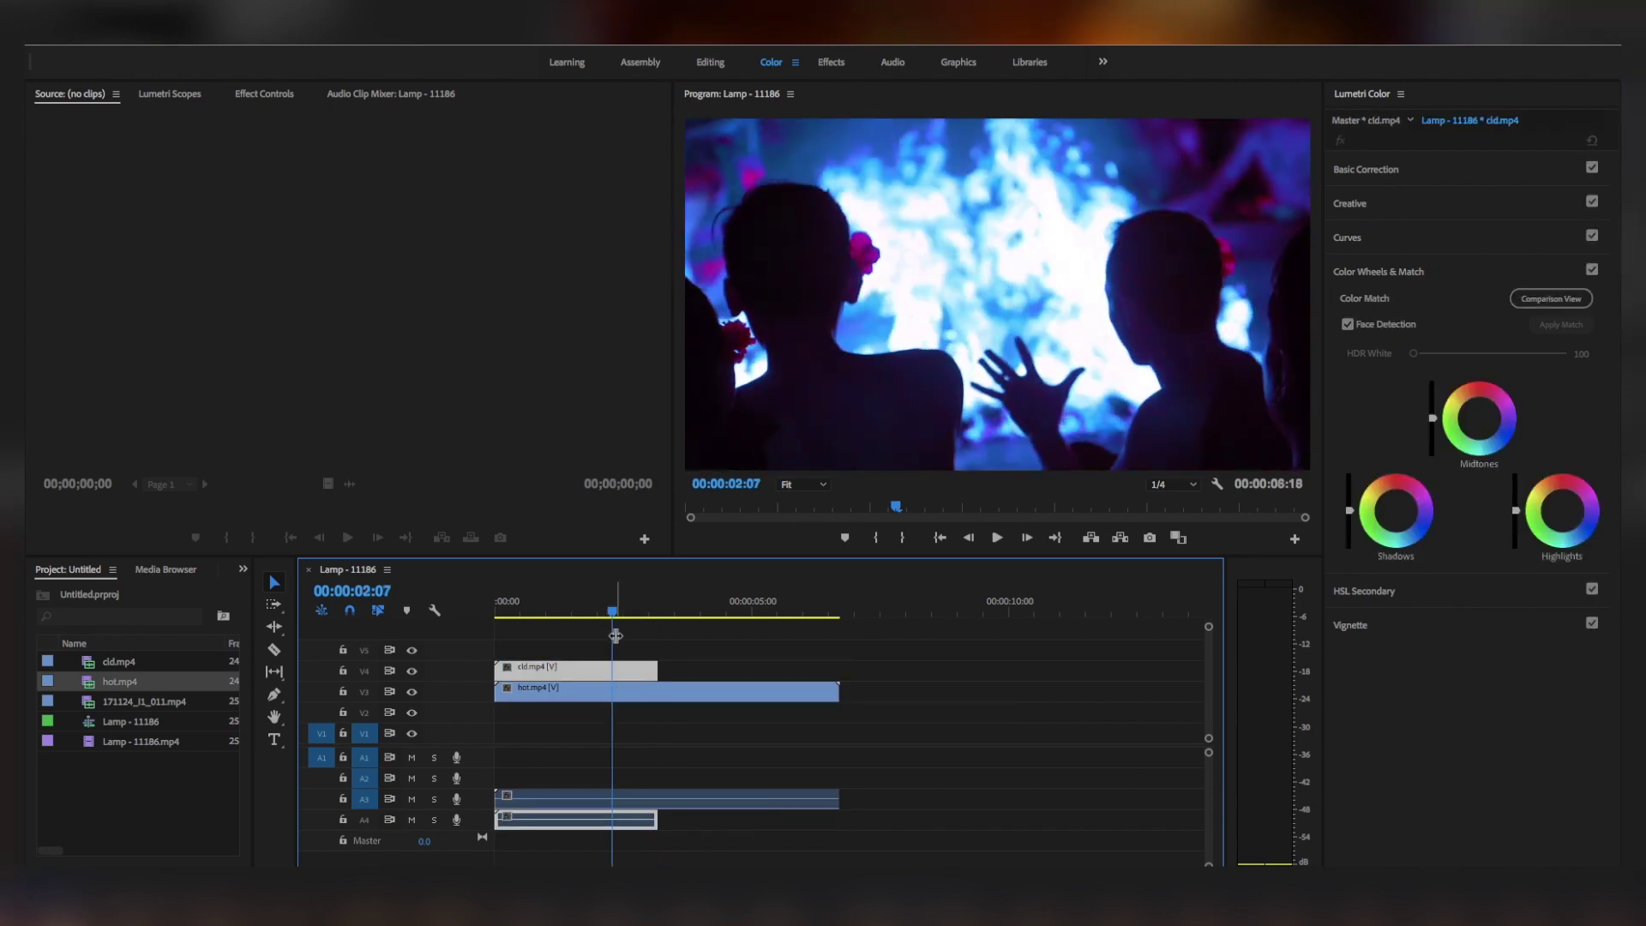
left_click_drag(618, 630, 623, 630)
left_click(264, 94)
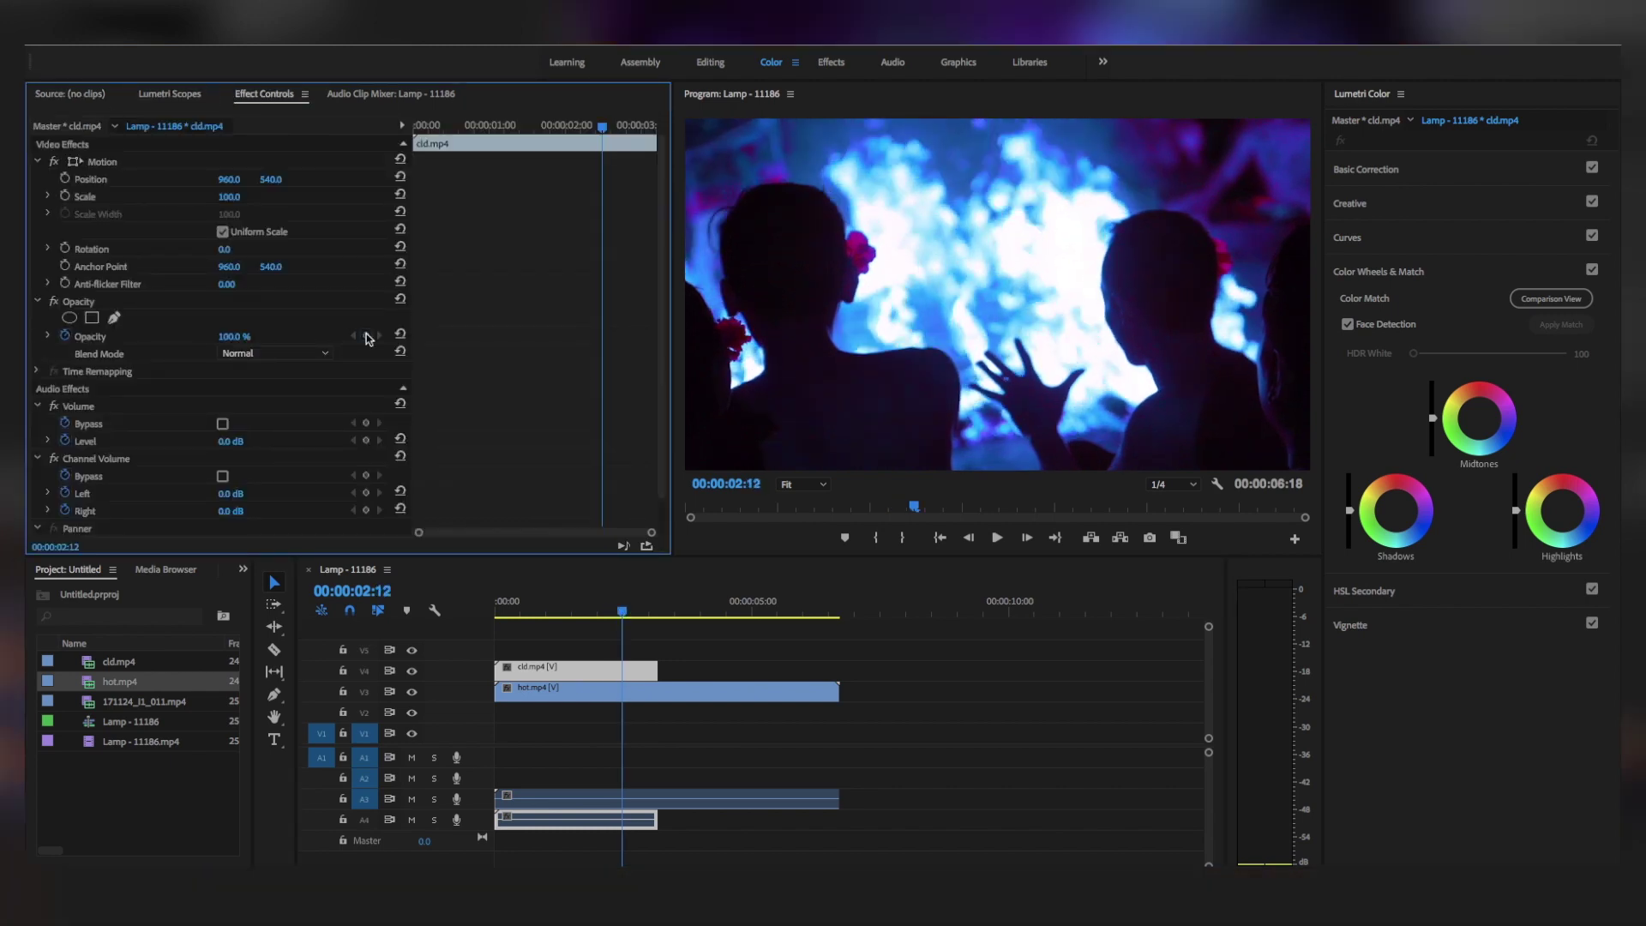
Add an opacity keyframe at 00:00:03:03 and set cld.mp4's opacity there to 0%
left_click_drag(623, 619, 656, 610)
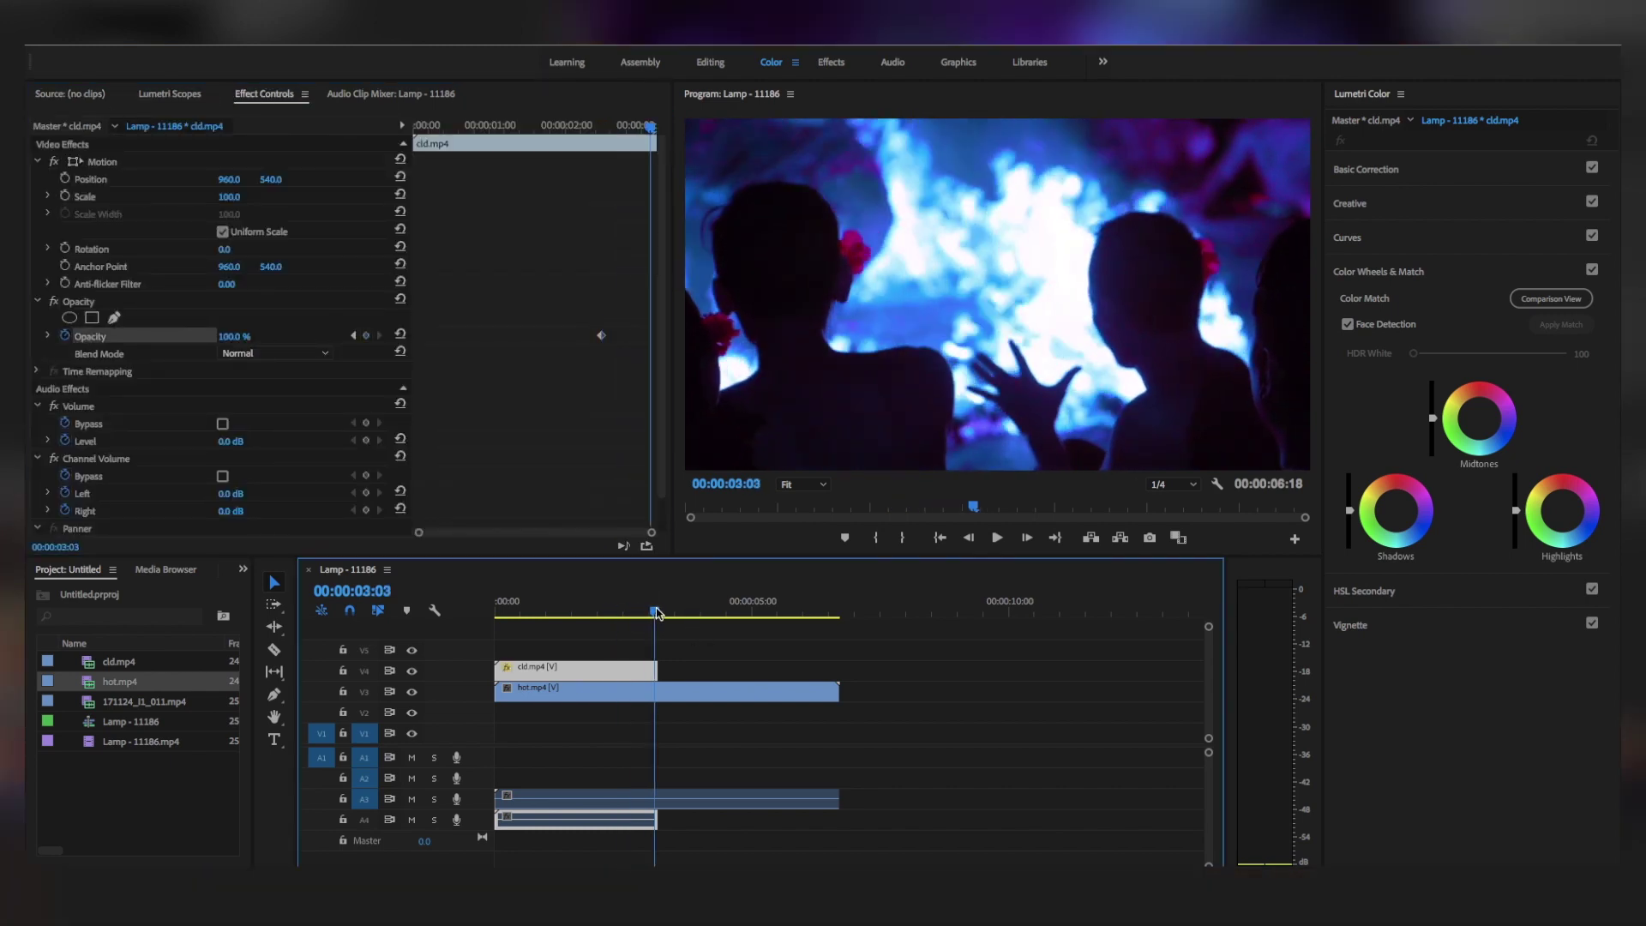
left_click(367, 335)
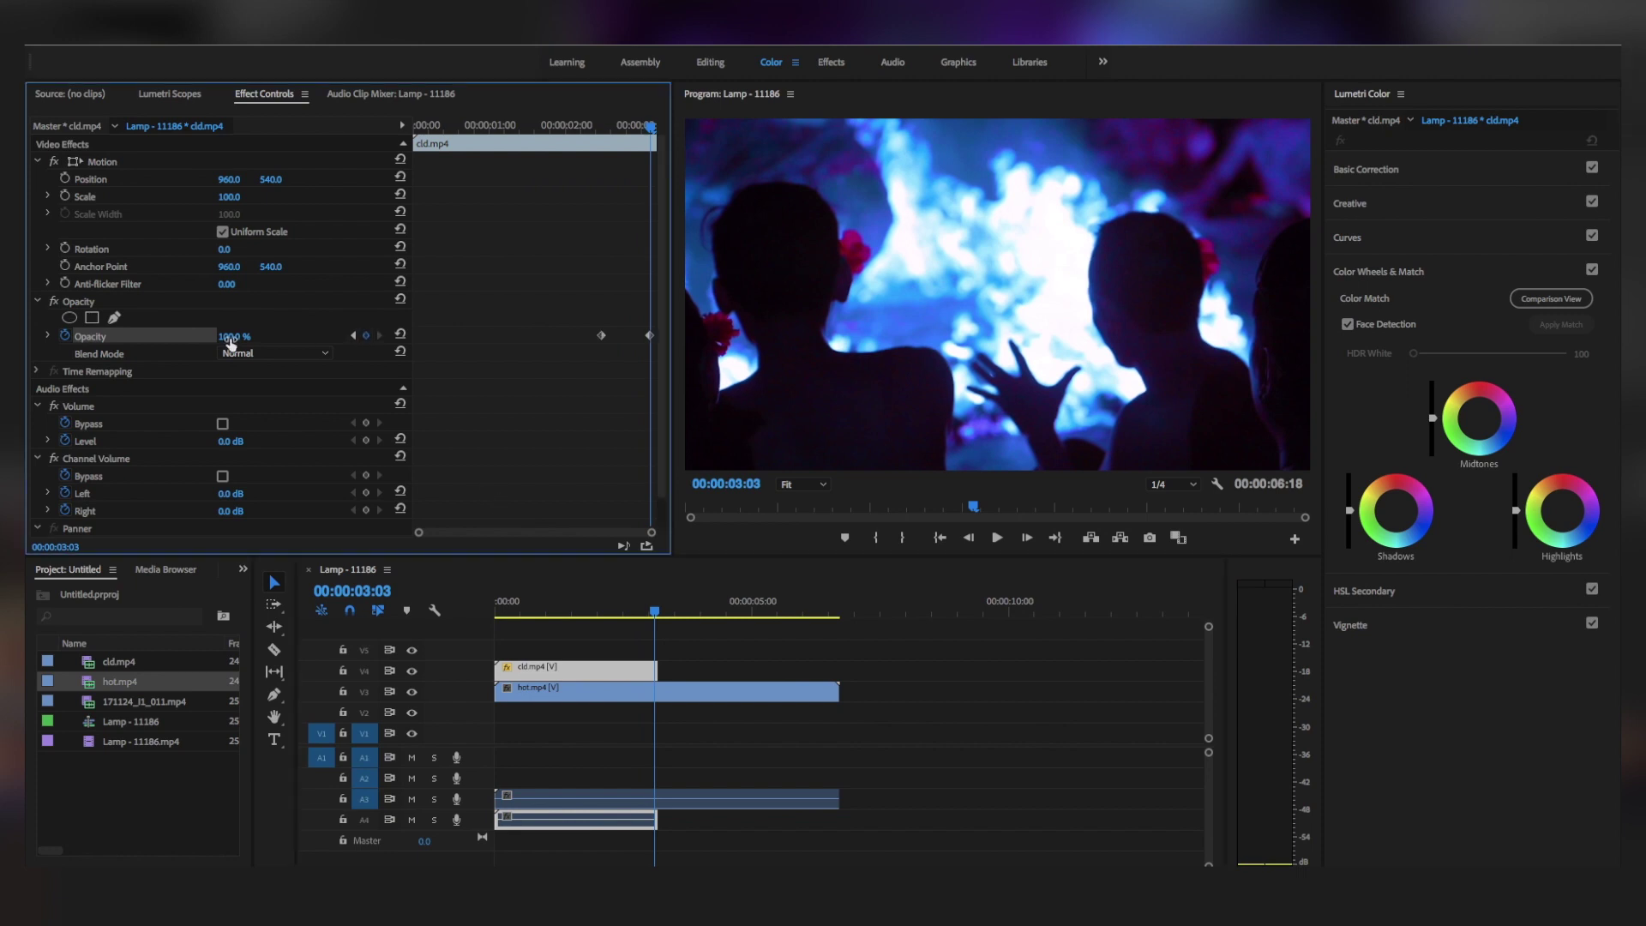
left_click_drag(230, 336, 590, 311)
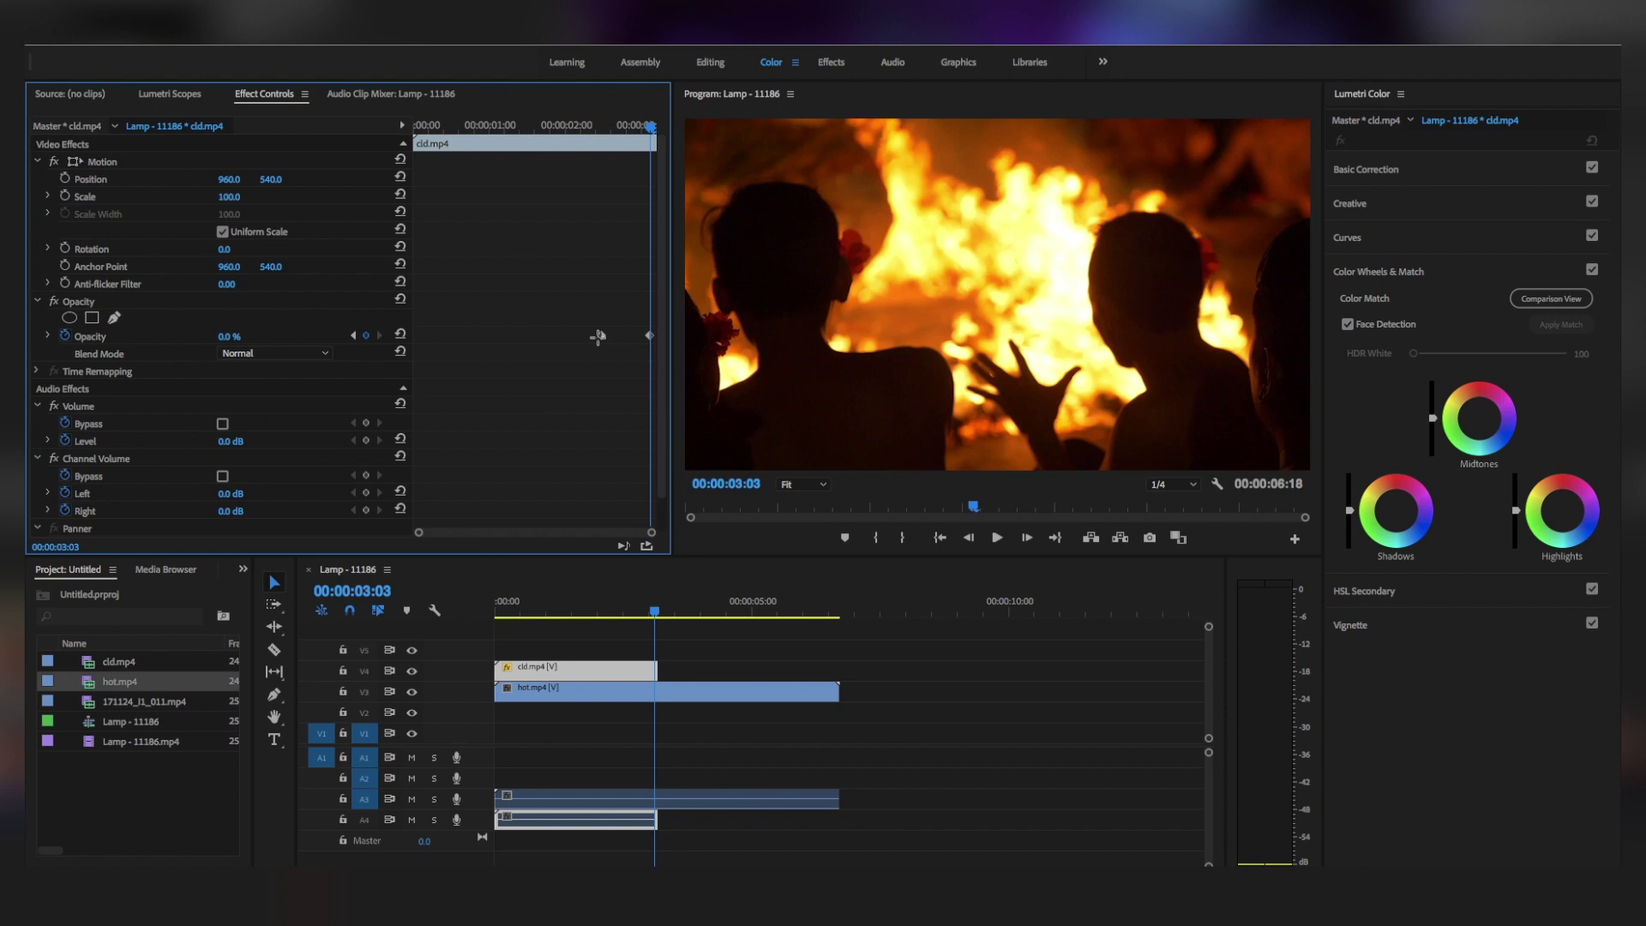
Apply Ease In and Ease Out to the two opacity keyframes
left_click_drag(611, 359, 611, 359)
right_click(601, 336)
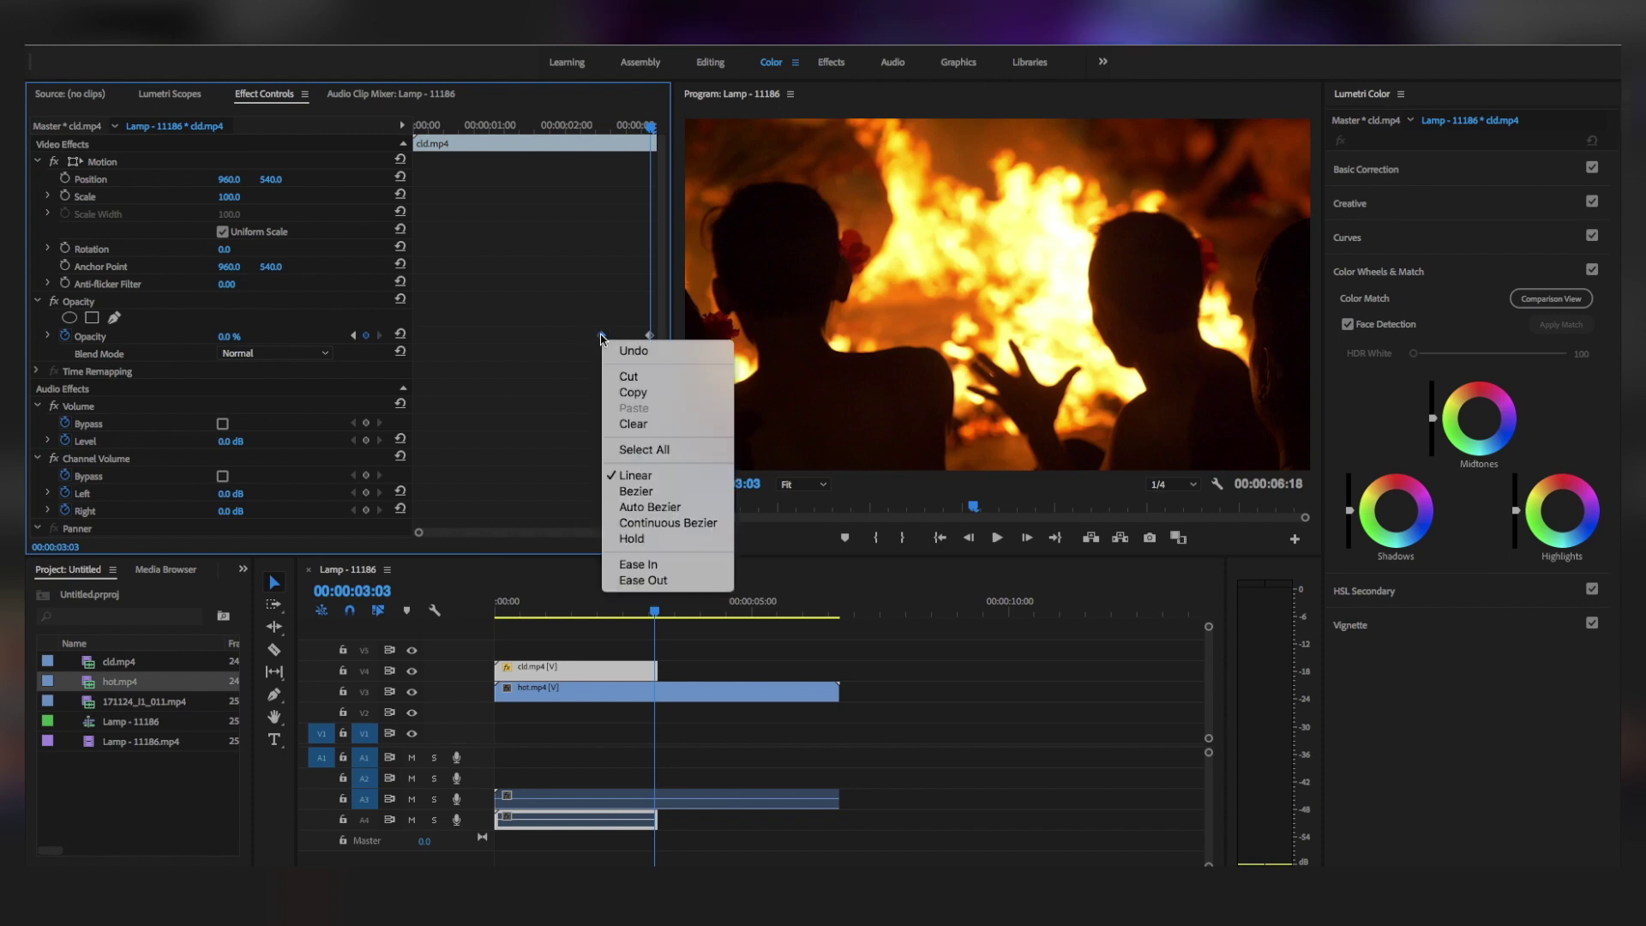
left_click(638, 565)
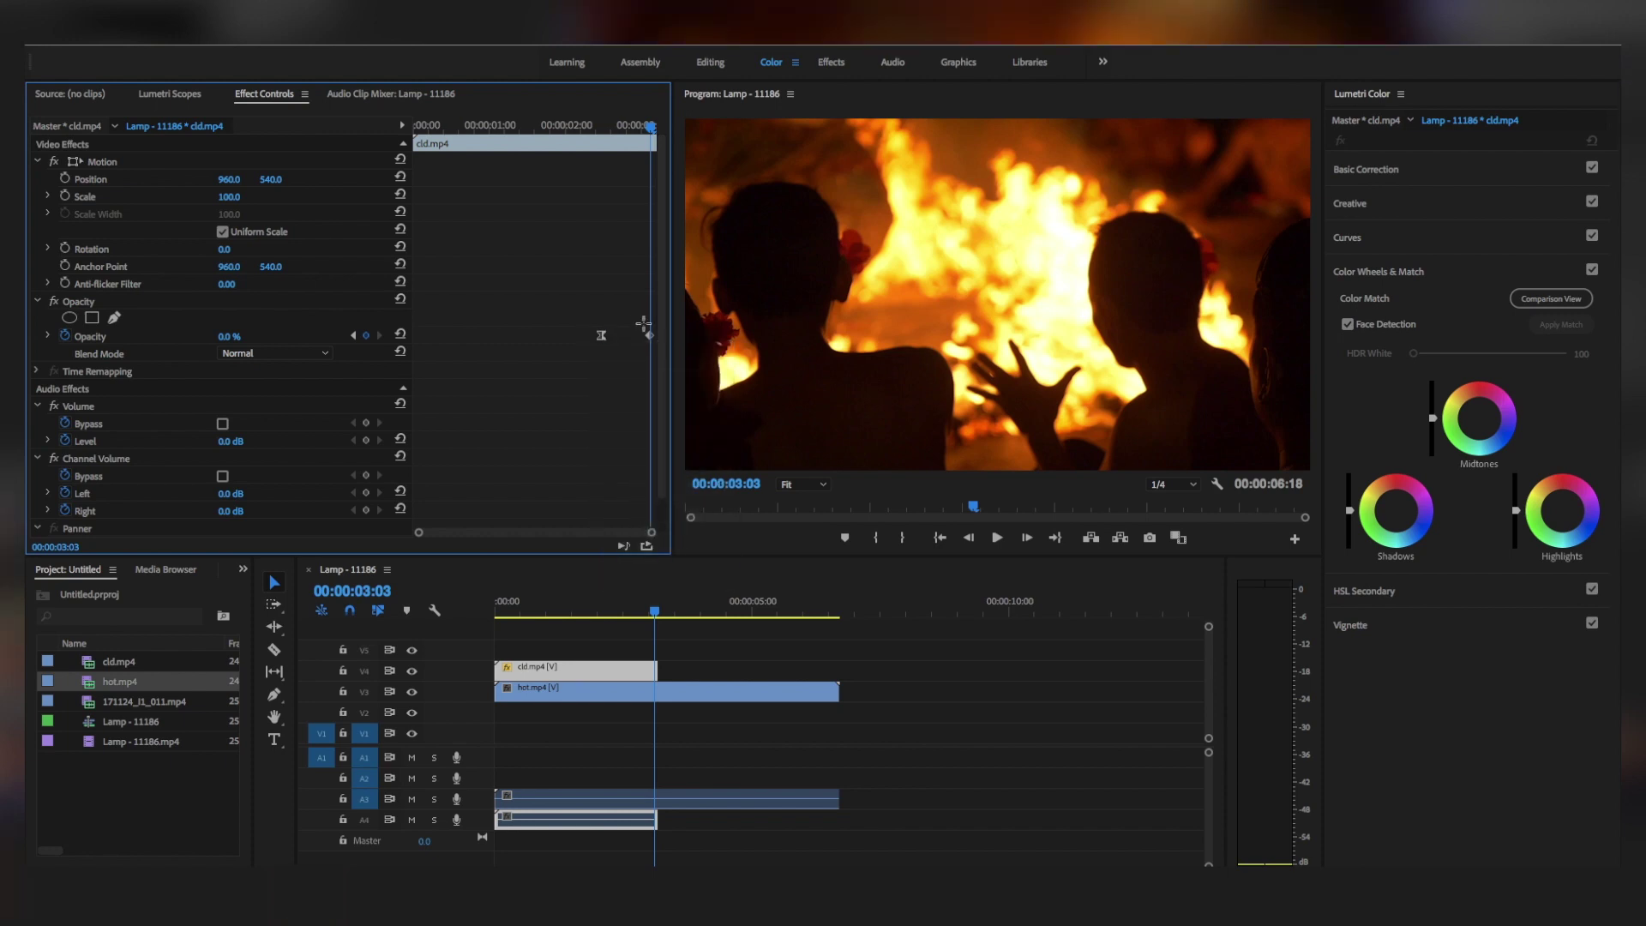
right_click(652, 343)
left_click(694, 583)
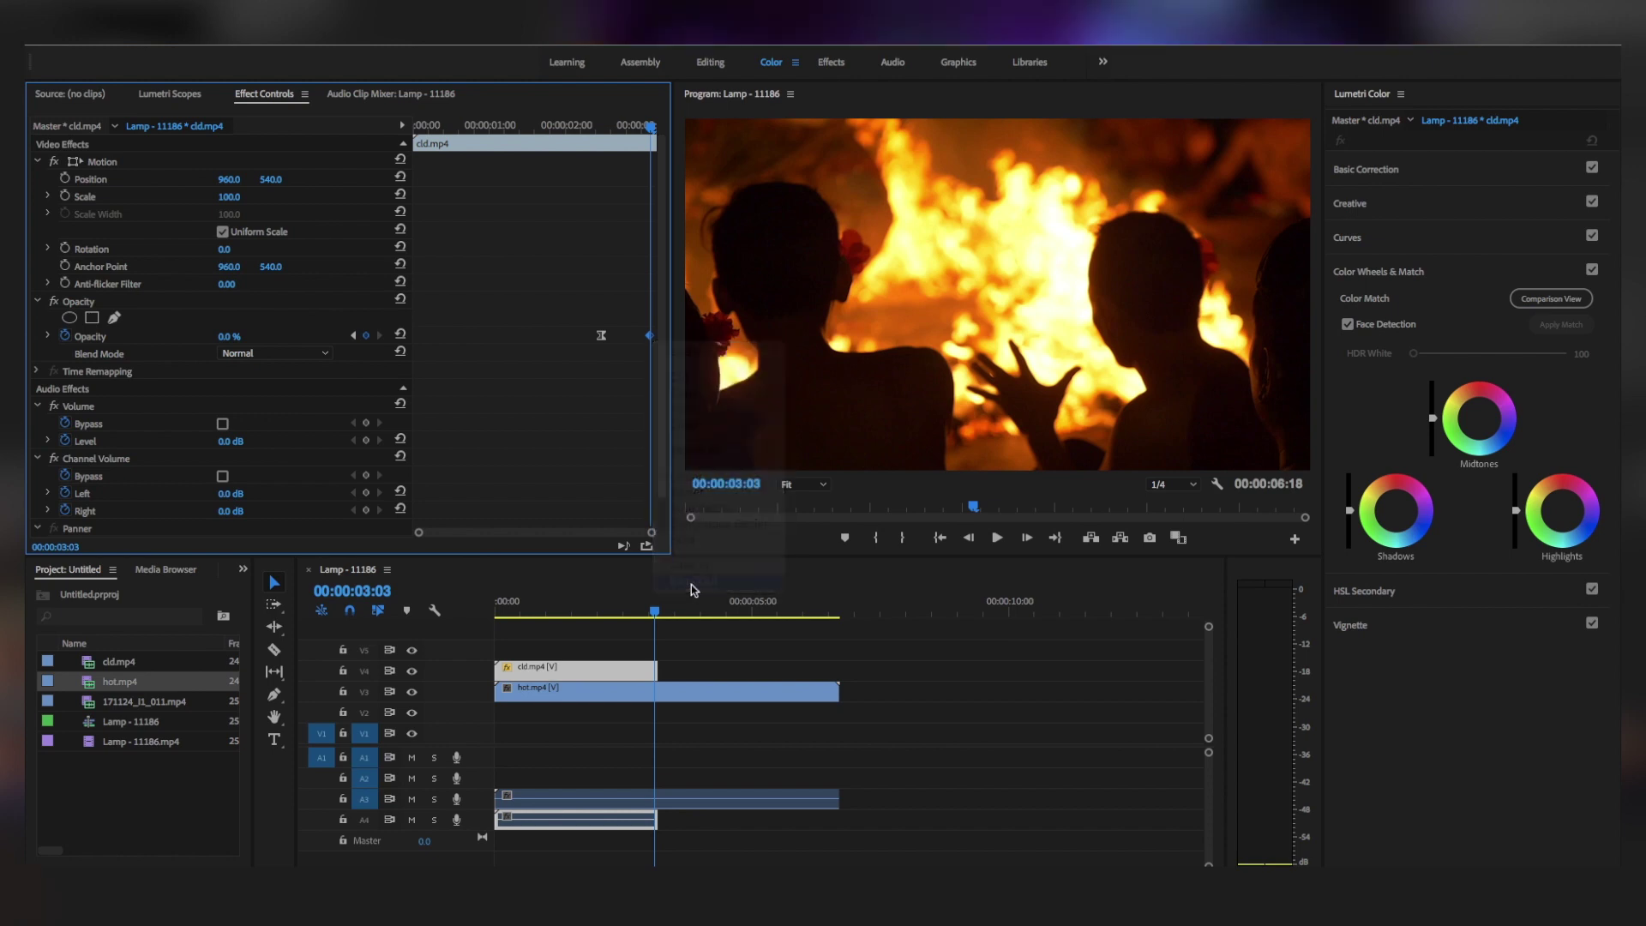
Play back the fade from about 2:10, then from the sequence start
left_click_drag(656, 611, 612, 616)
key("space")
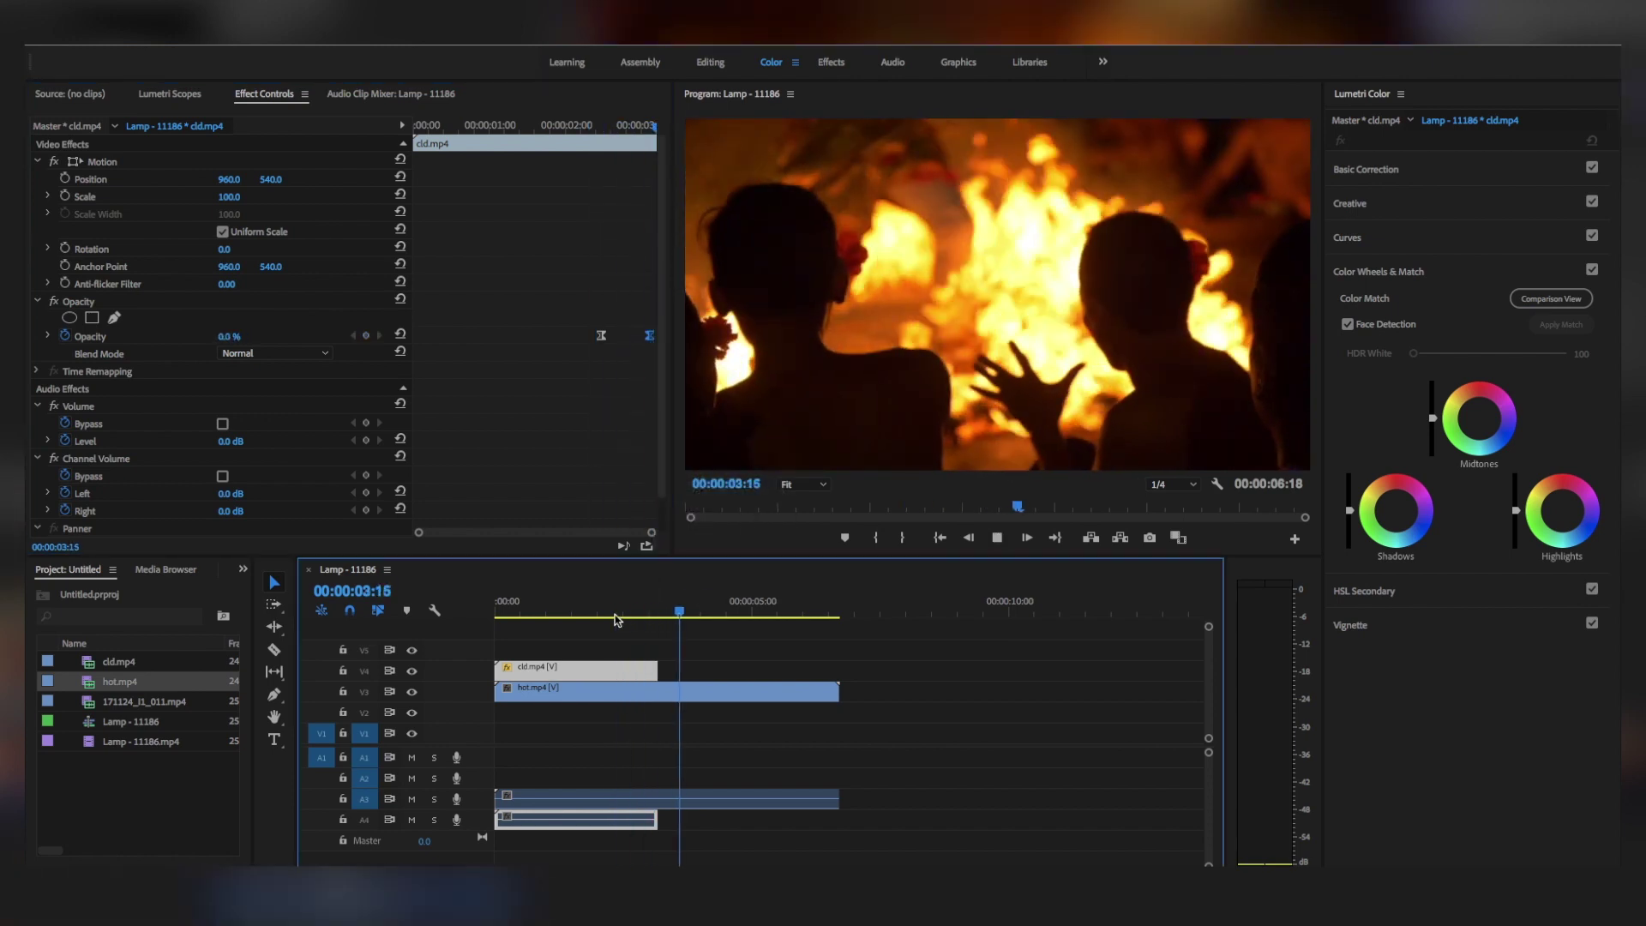
key("space")
left_click_drag(542, 615, 502, 610)
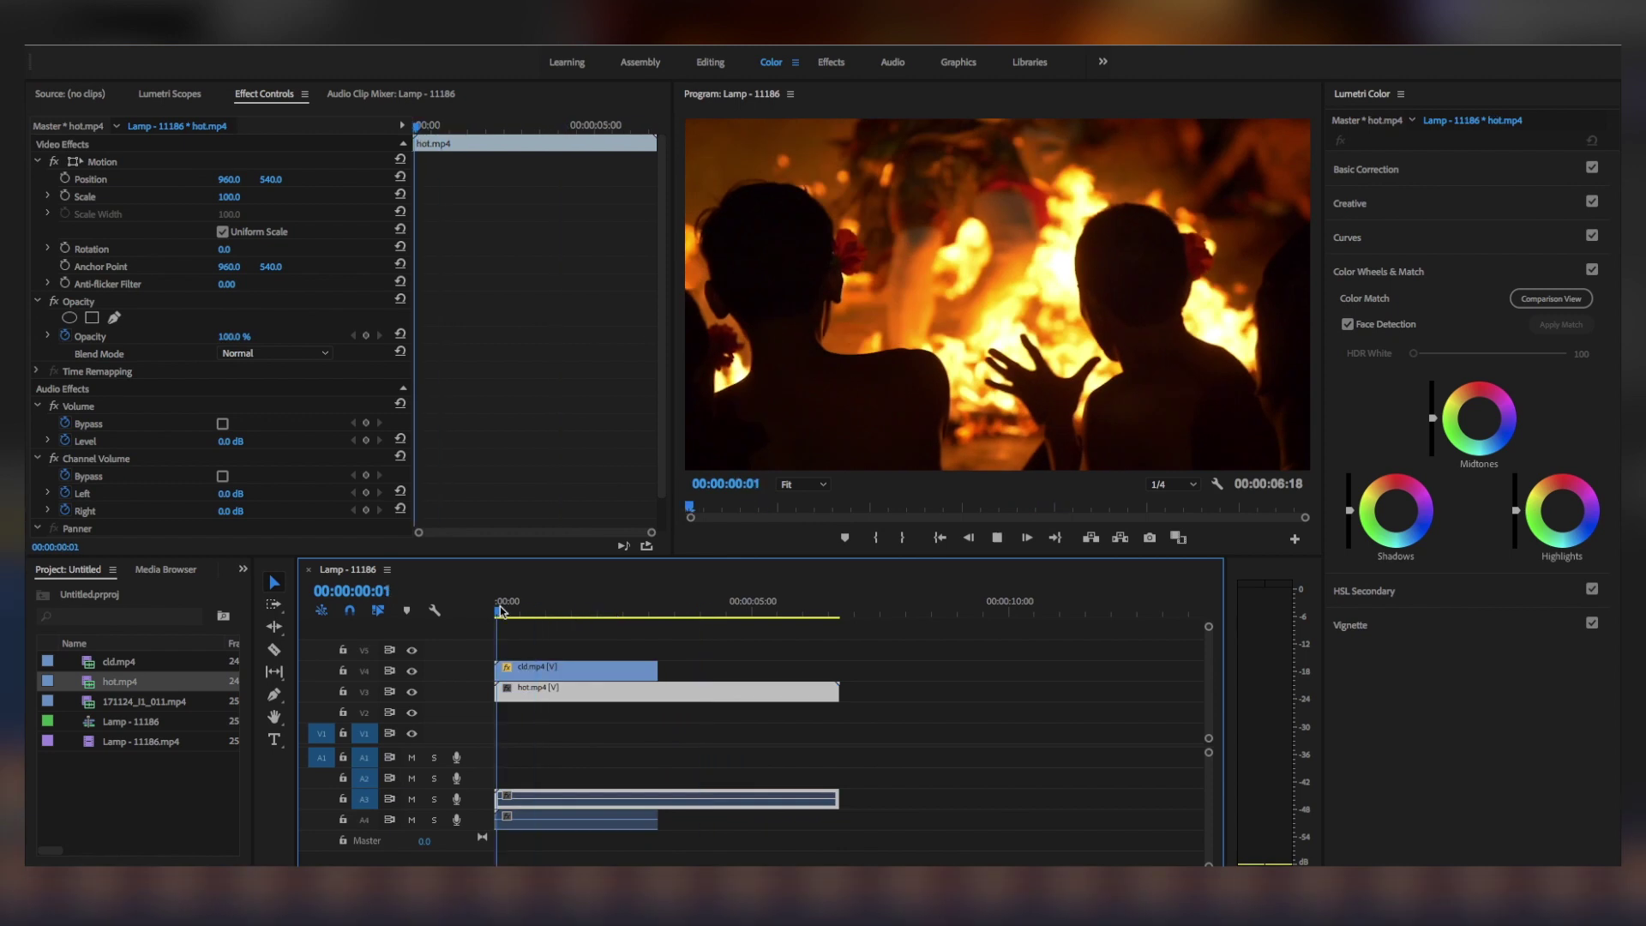
key("space")
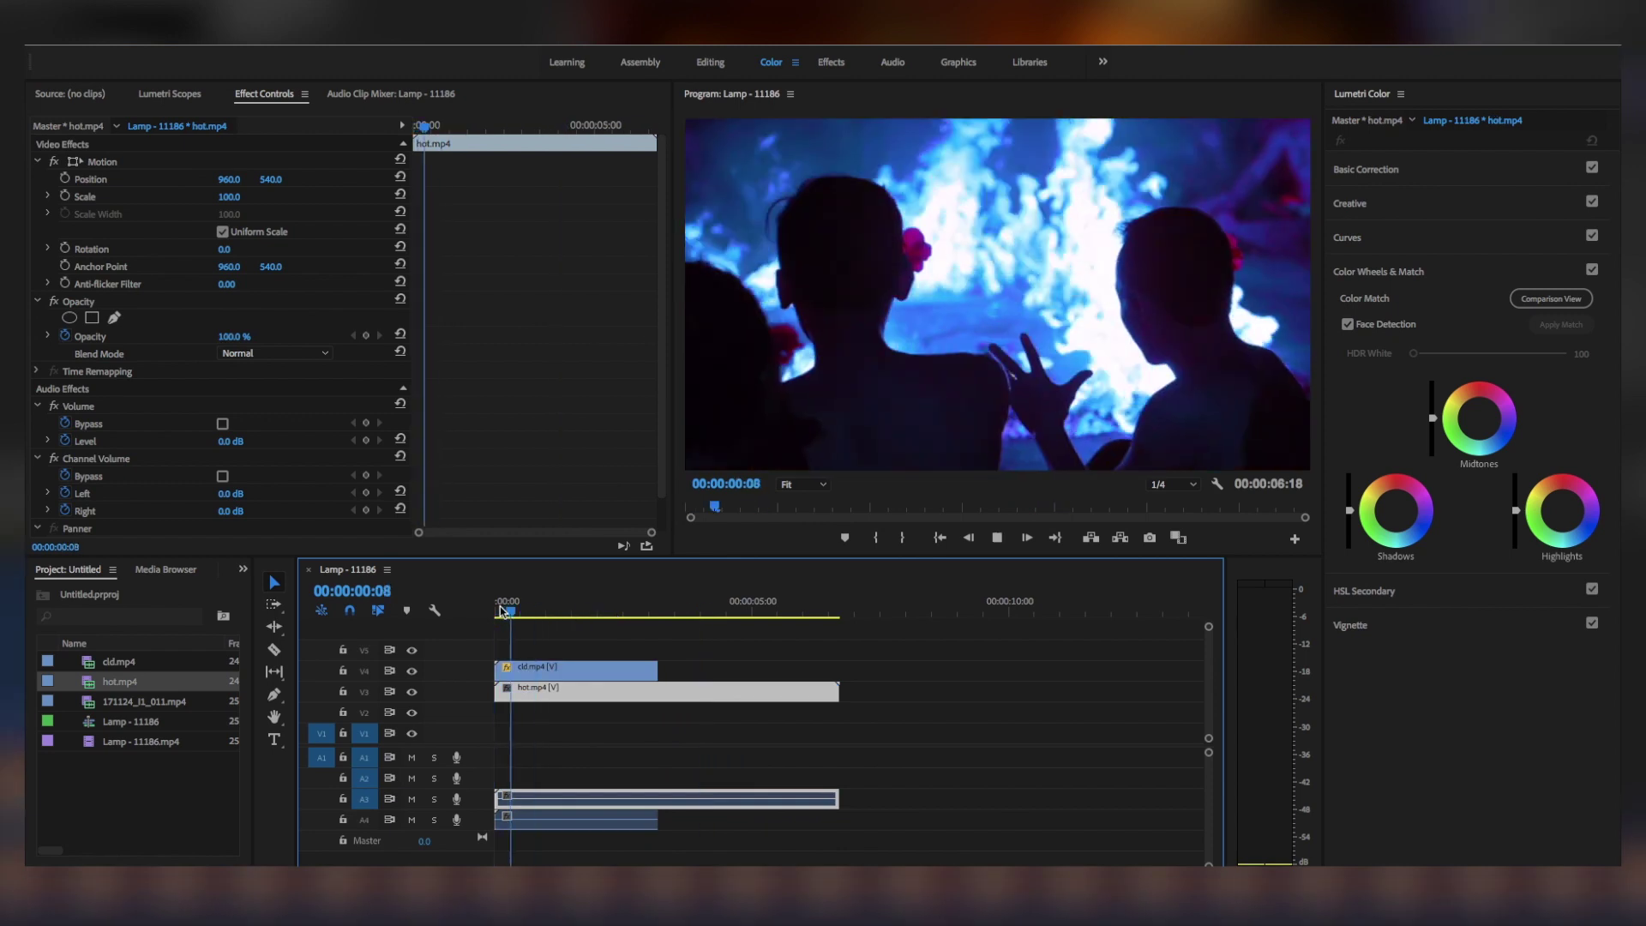